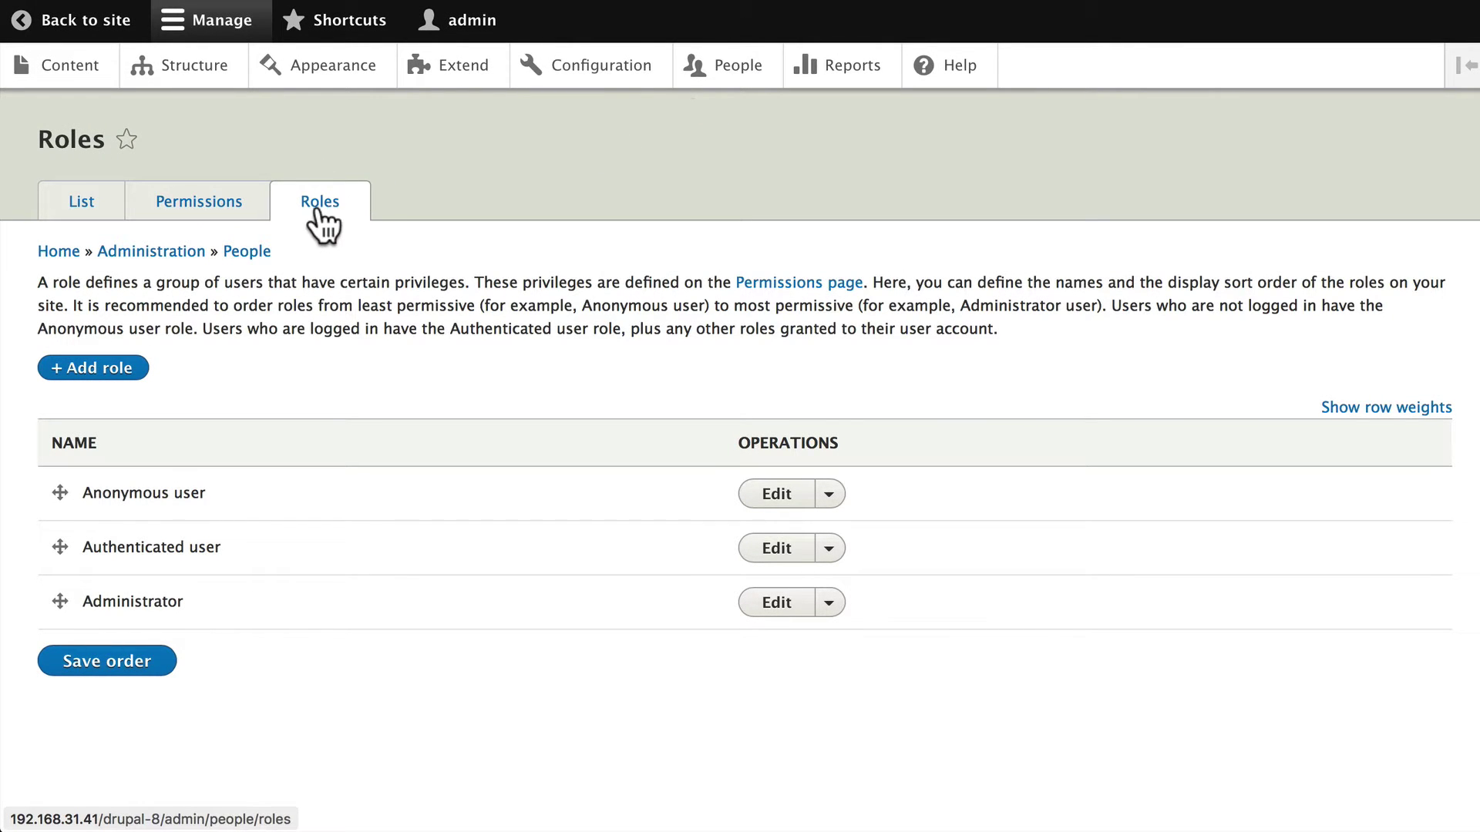
# Add a new role named 'Summer Intern' and save it
pyautogui.click(97, 375)
pyautogui.click(89, 262)
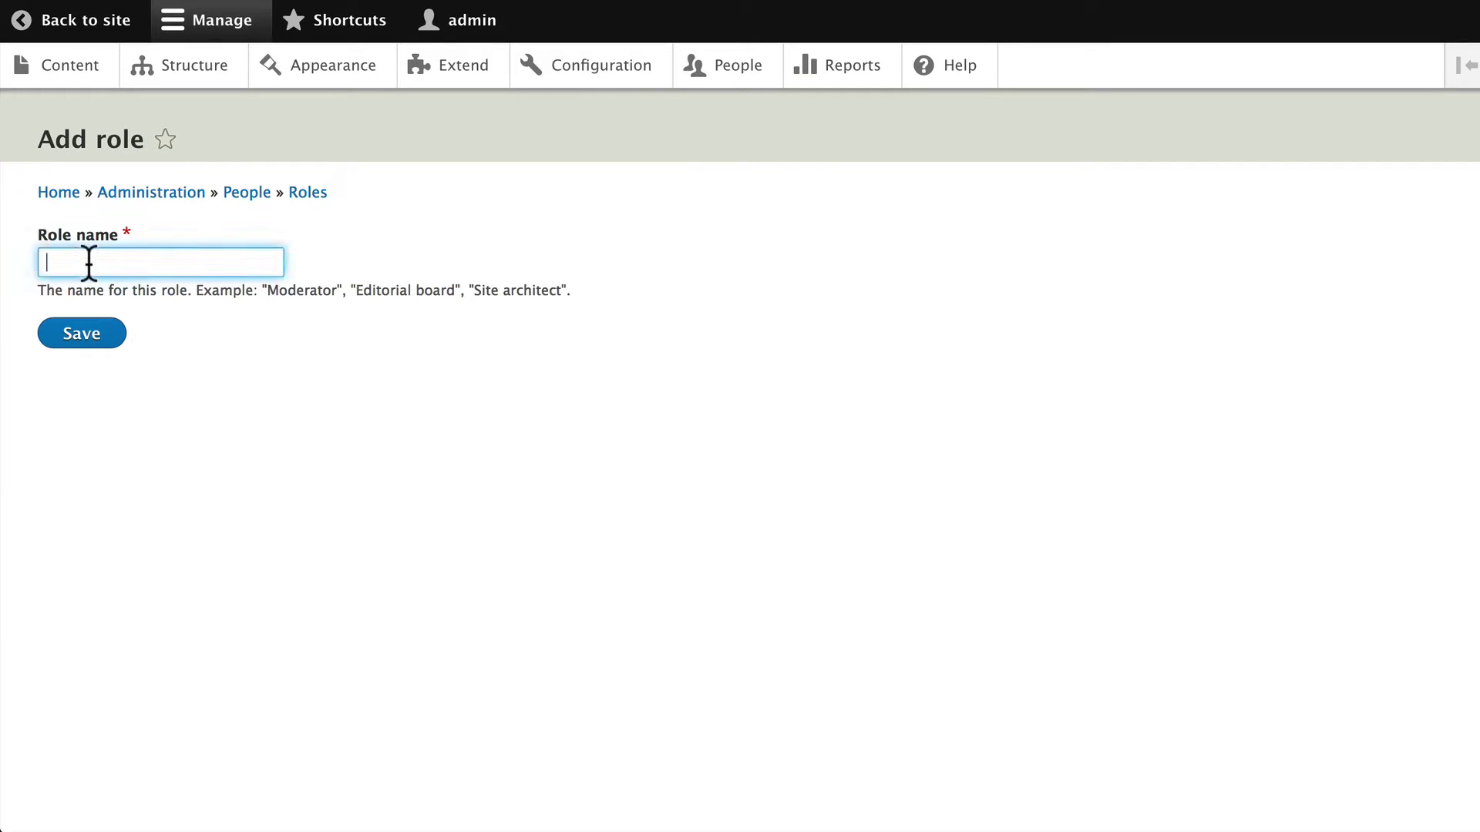
pyautogui.write('Summer Intern')
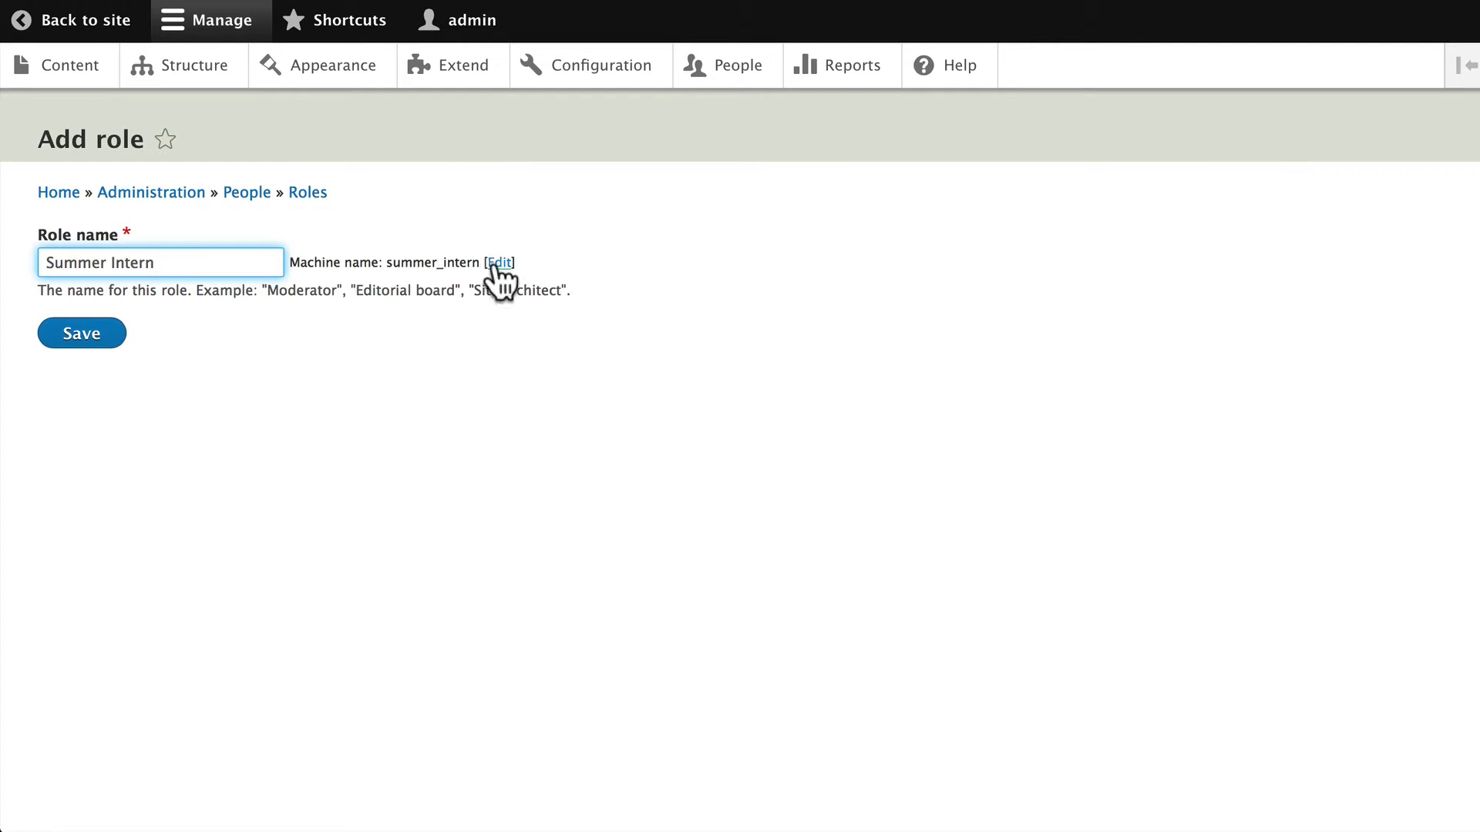
pyautogui.click(77, 344)
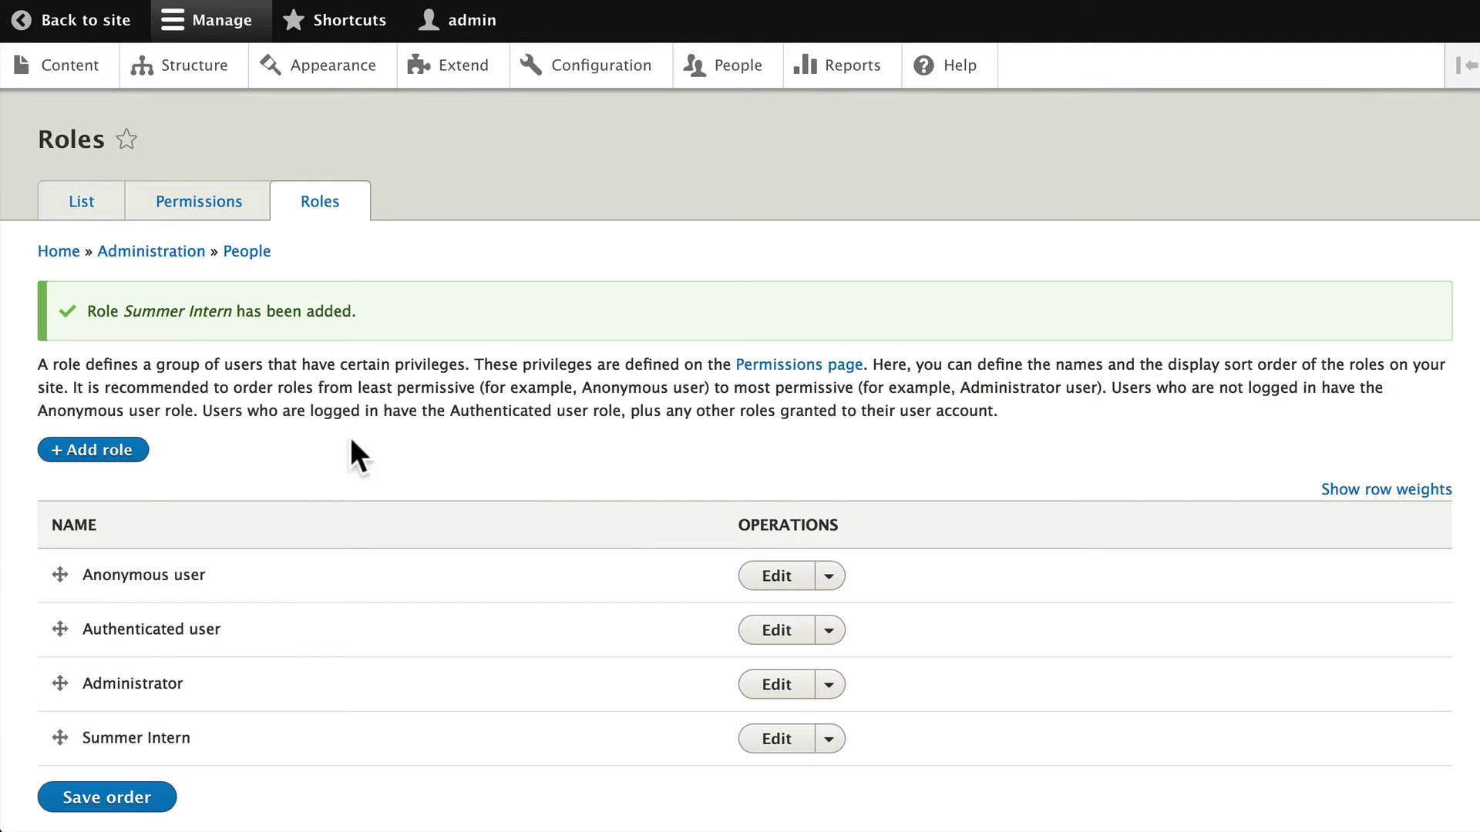
# Move Summer Intern between Authenticated user and Administrator and save the role order
pyautogui.scroll(-2, 427, 554)
pyautogui.scroll(-1, 140, 653)
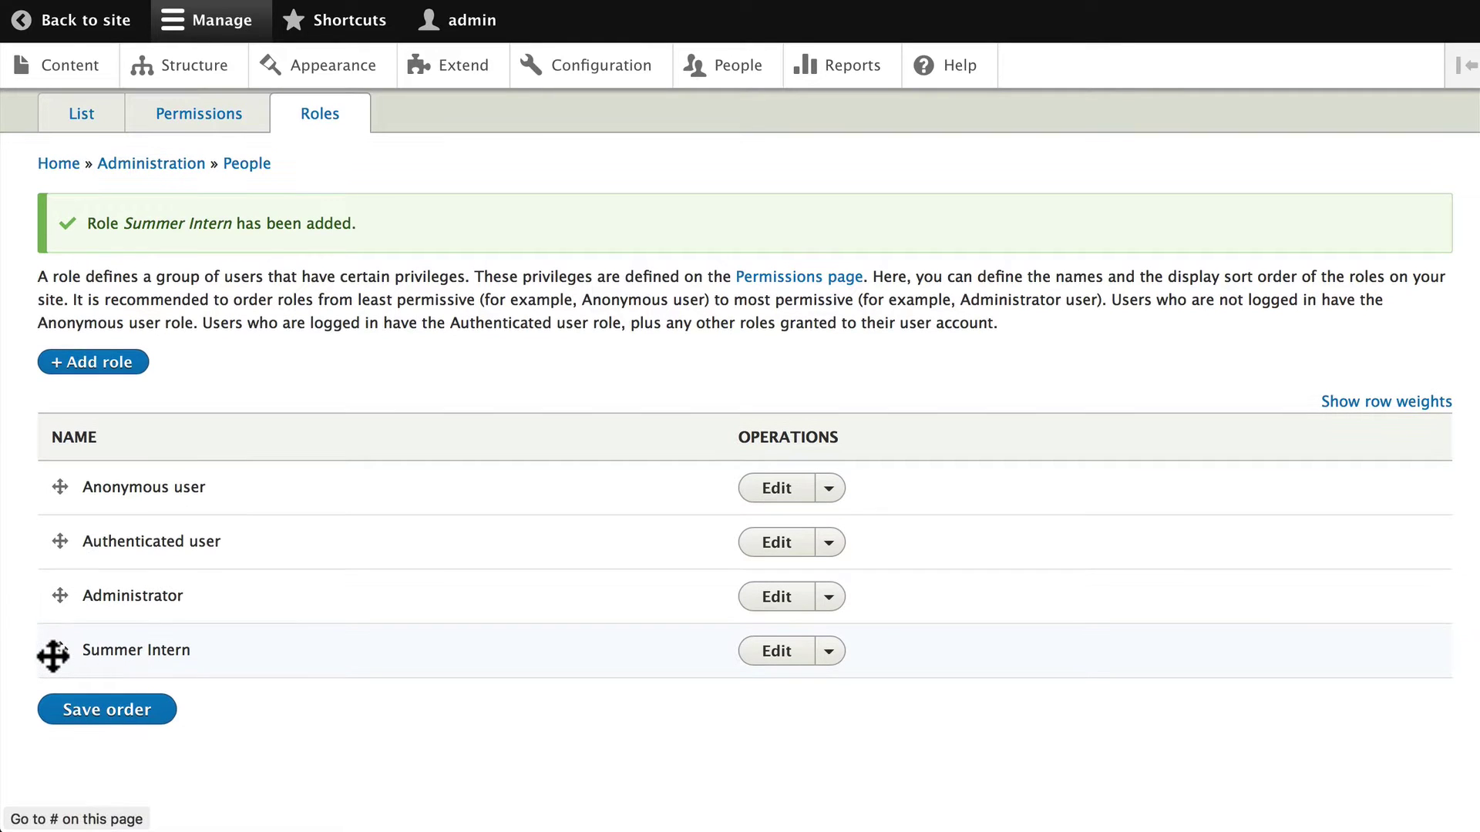
pyautogui.scroll(-1, 53, 653)
pyautogui.moveTo(49, 637); pyautogui.dragTo(51, 607)
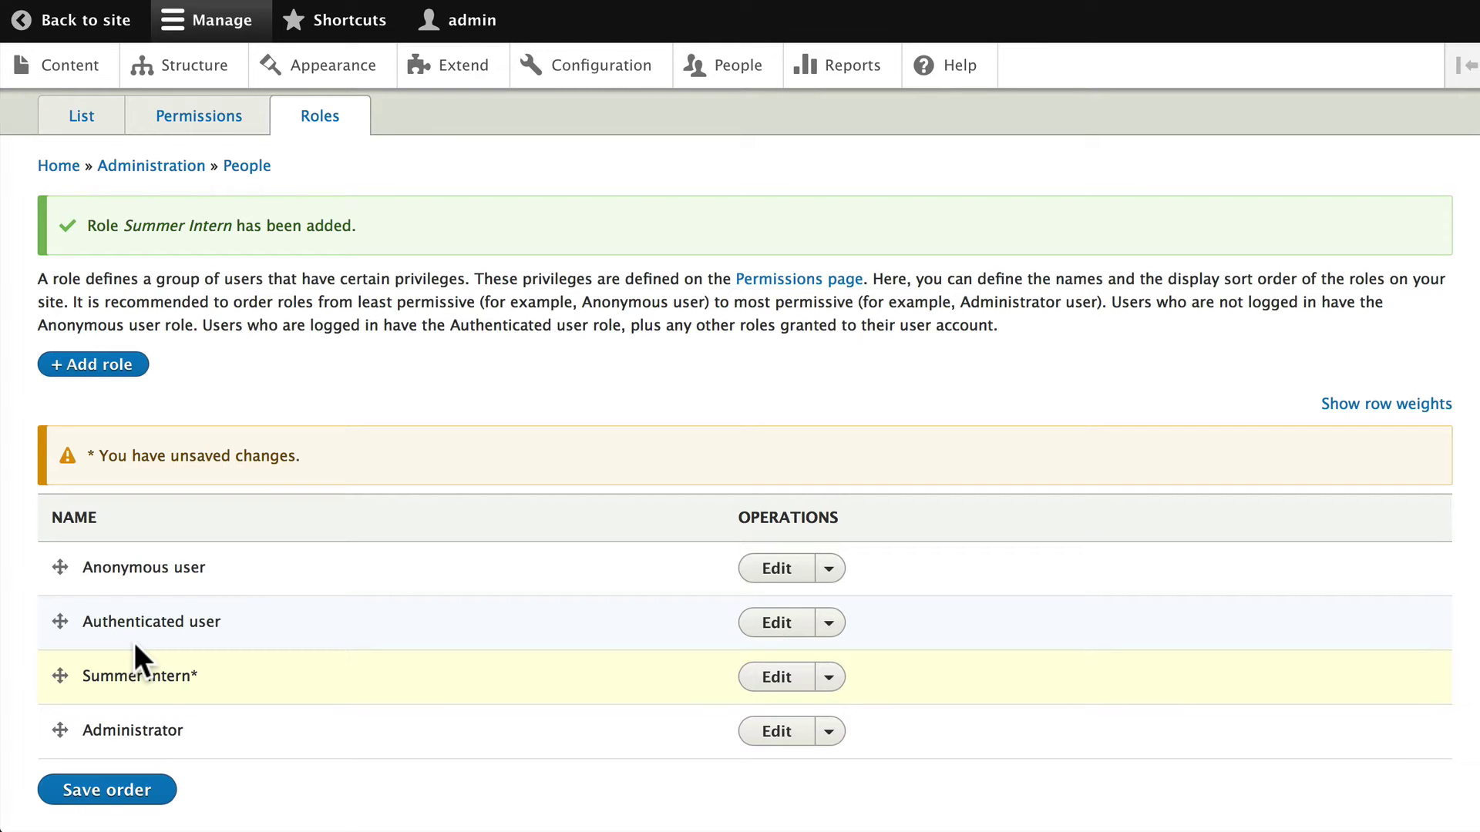
pyautogui.scroll(1, 185, 594)
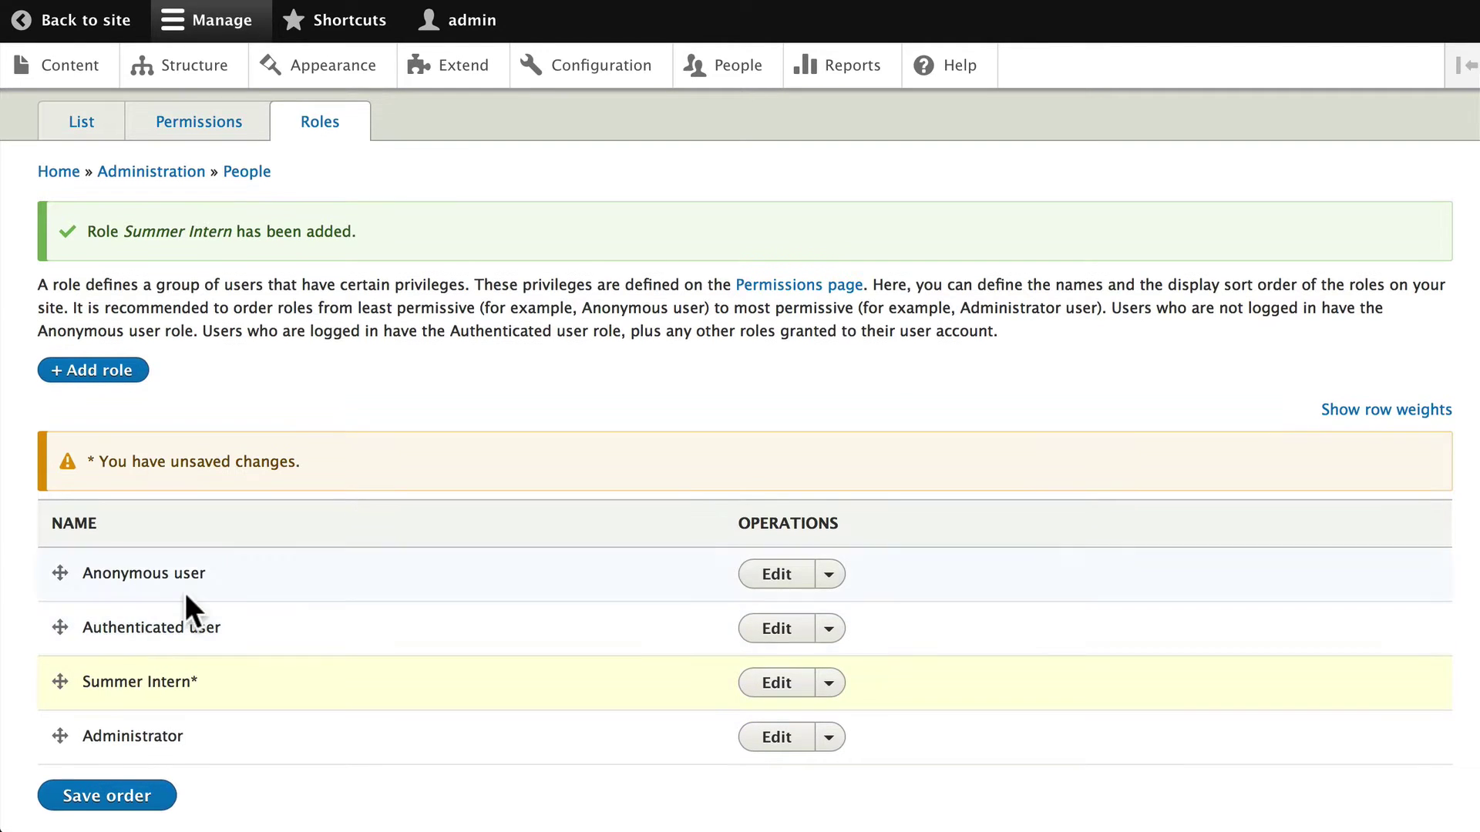
pyautogui.scroll(-1, 274, 745)
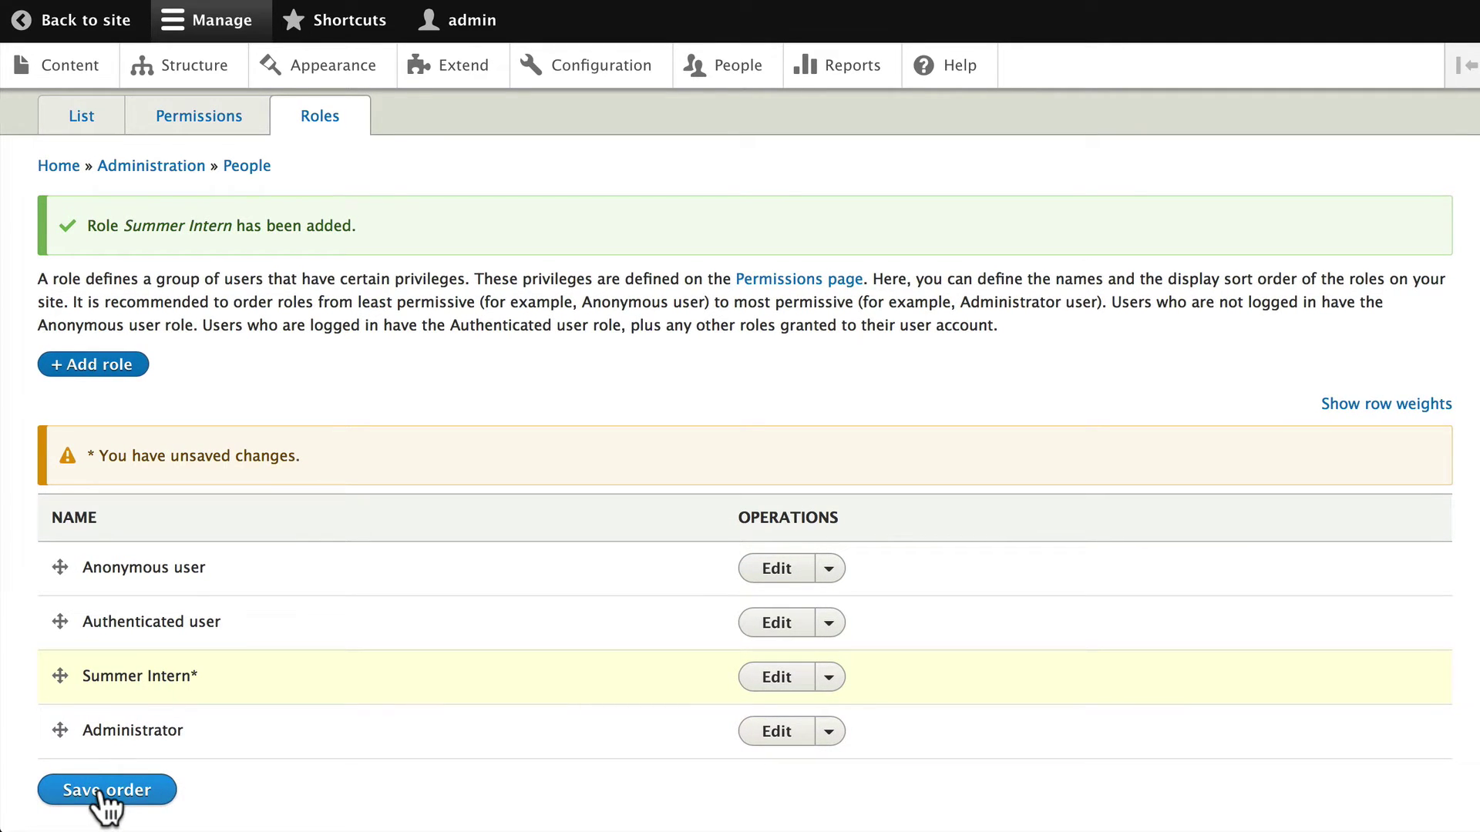
pyautogui.click(104, 792)
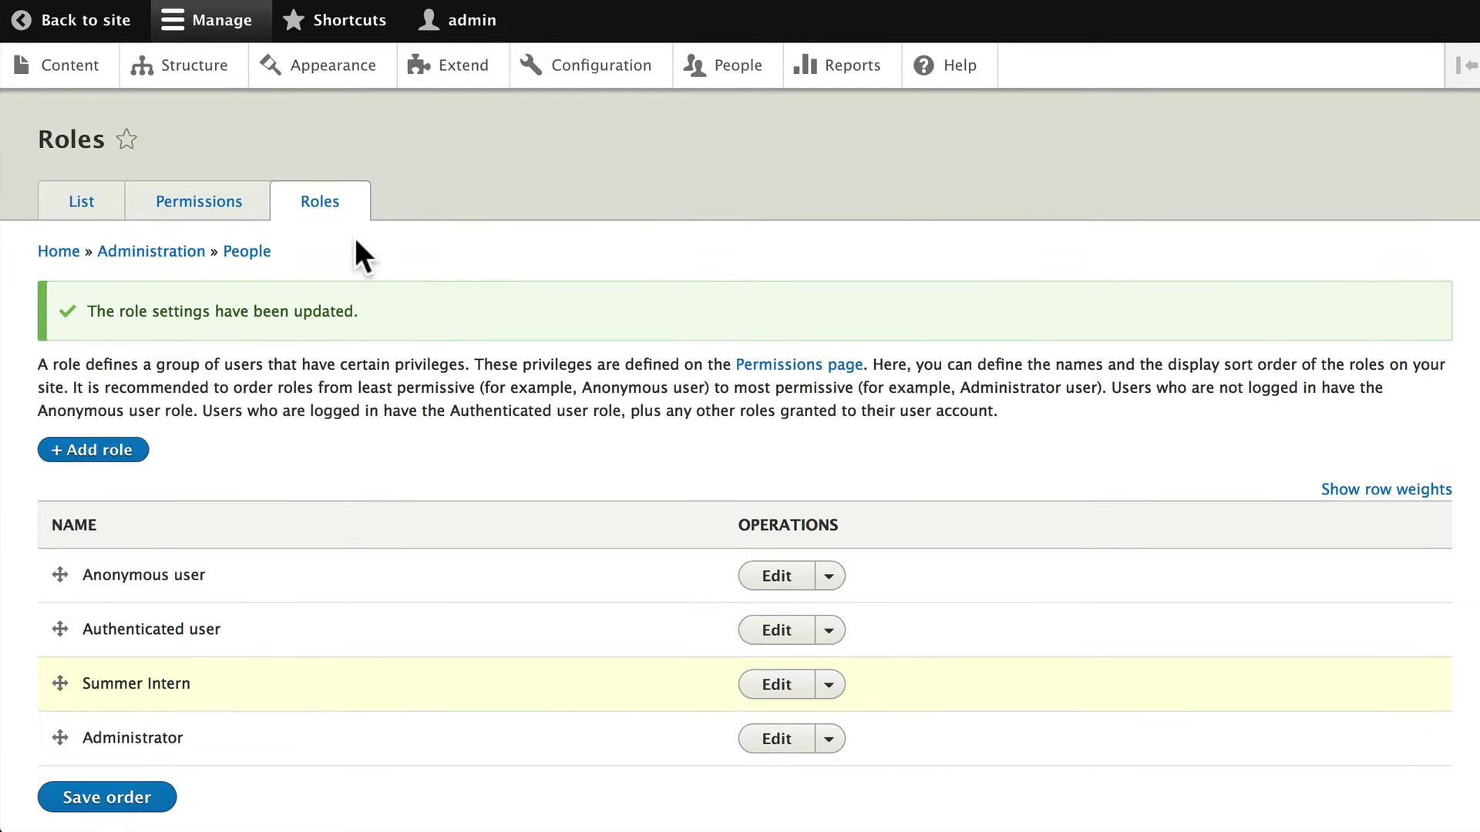
# Check the Permissions overview, return to Roles, and expand the Summer Intern action dropdown
pyautogui.scroll(-1, 336, 222)
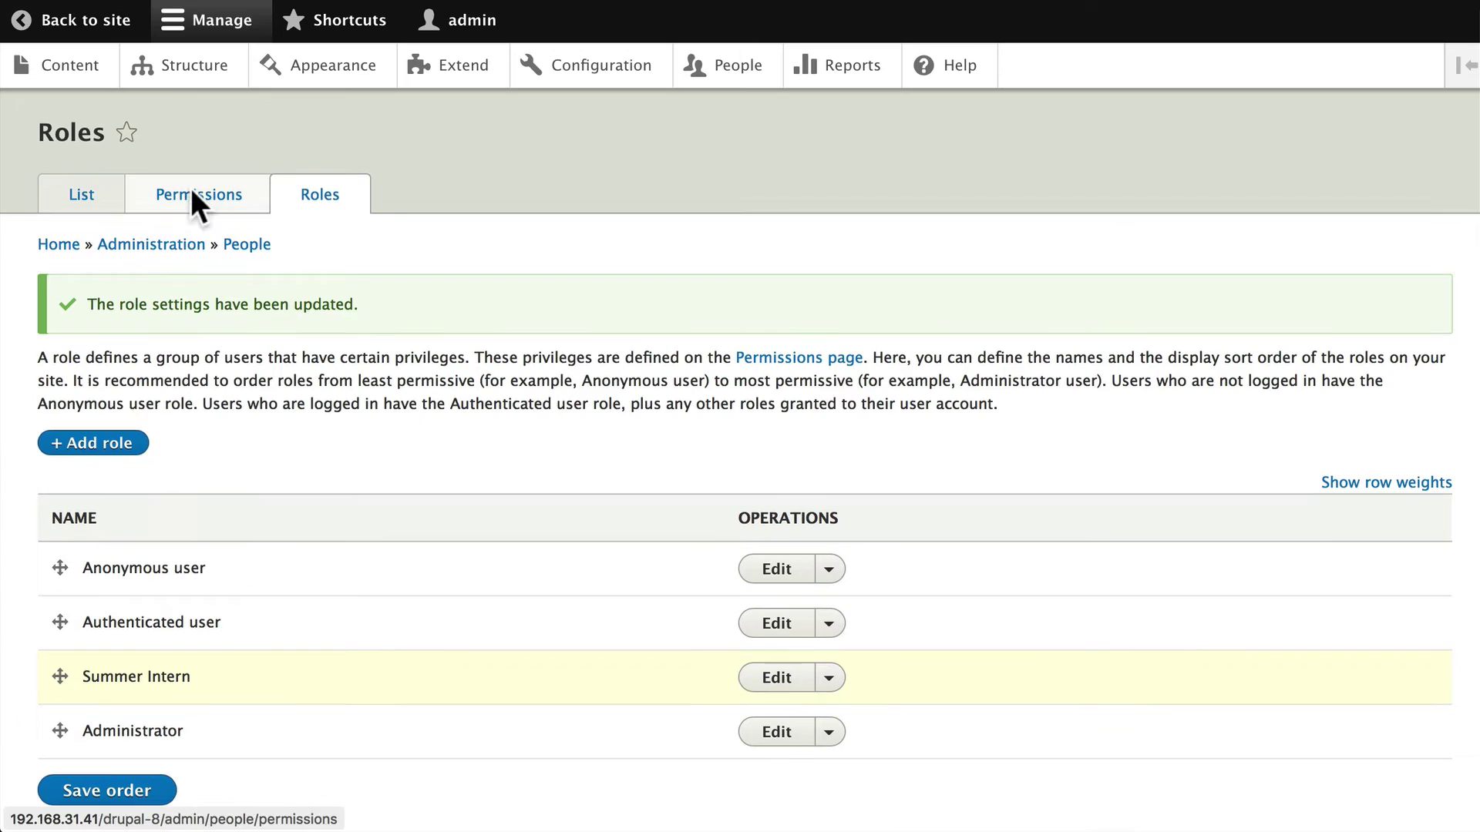
pyautogui.click(193, 199)
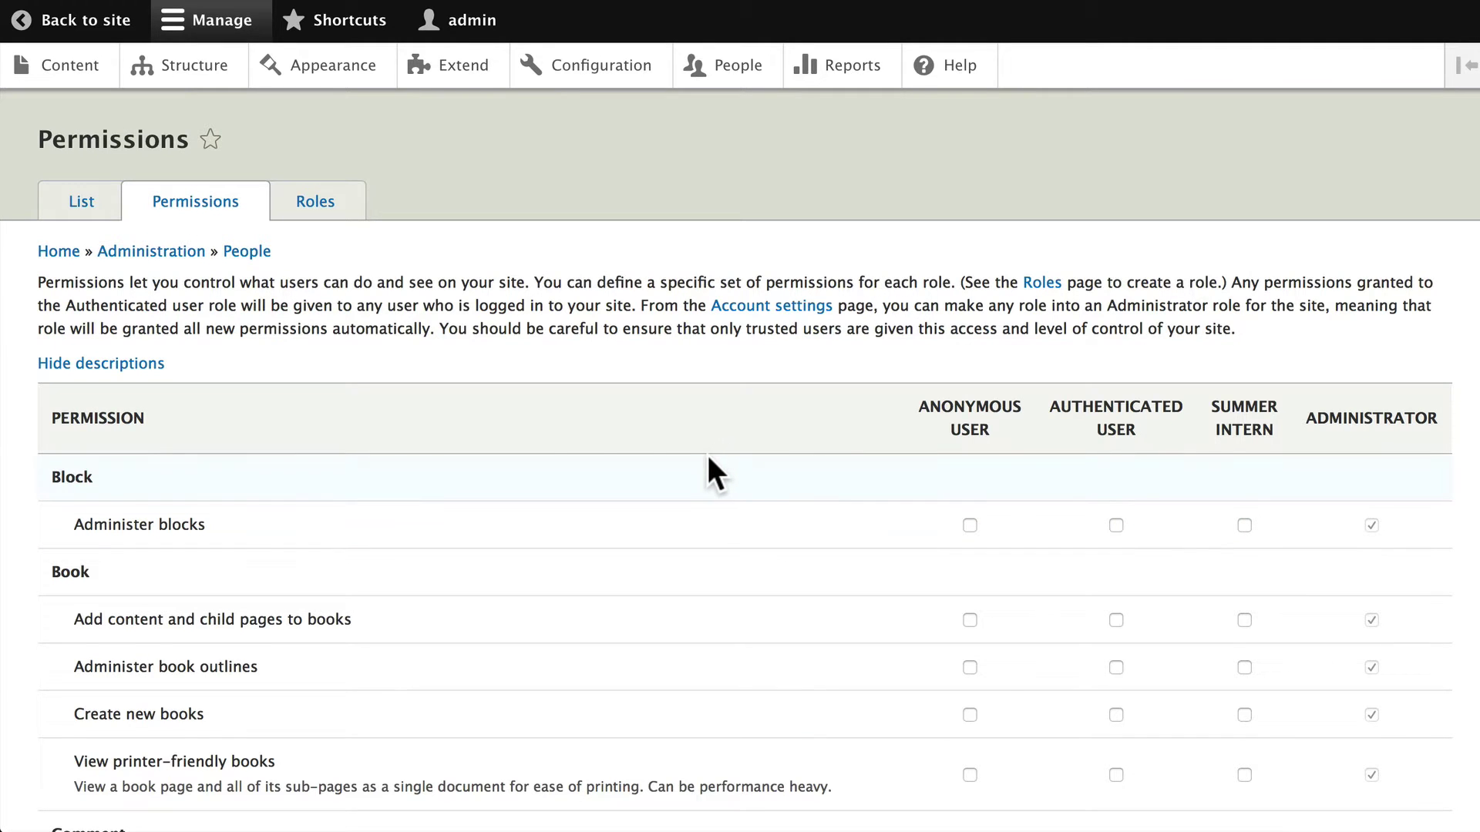
pyautogui.click(306, 203)
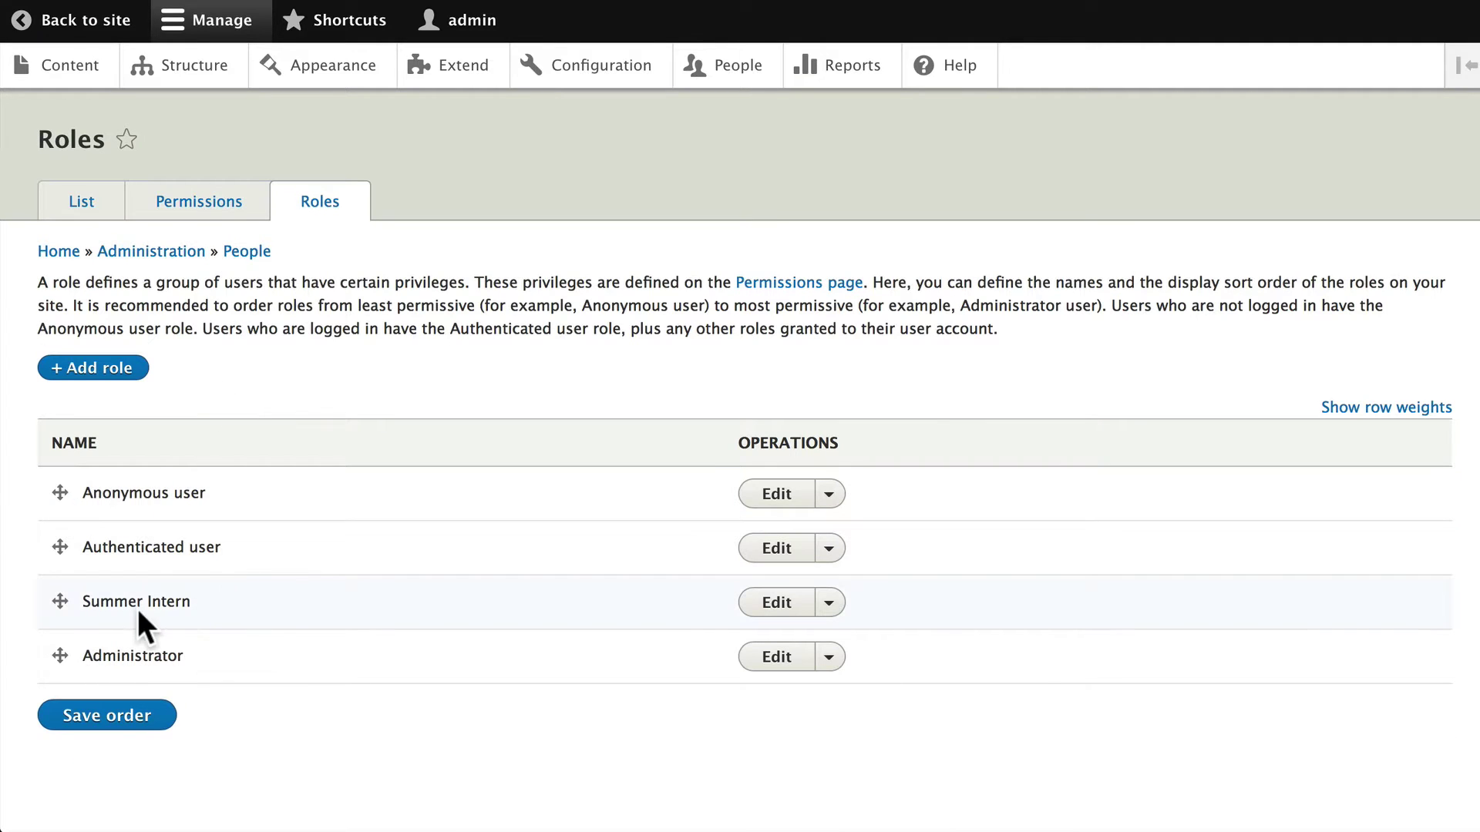
pyautogui.click(828, 601)
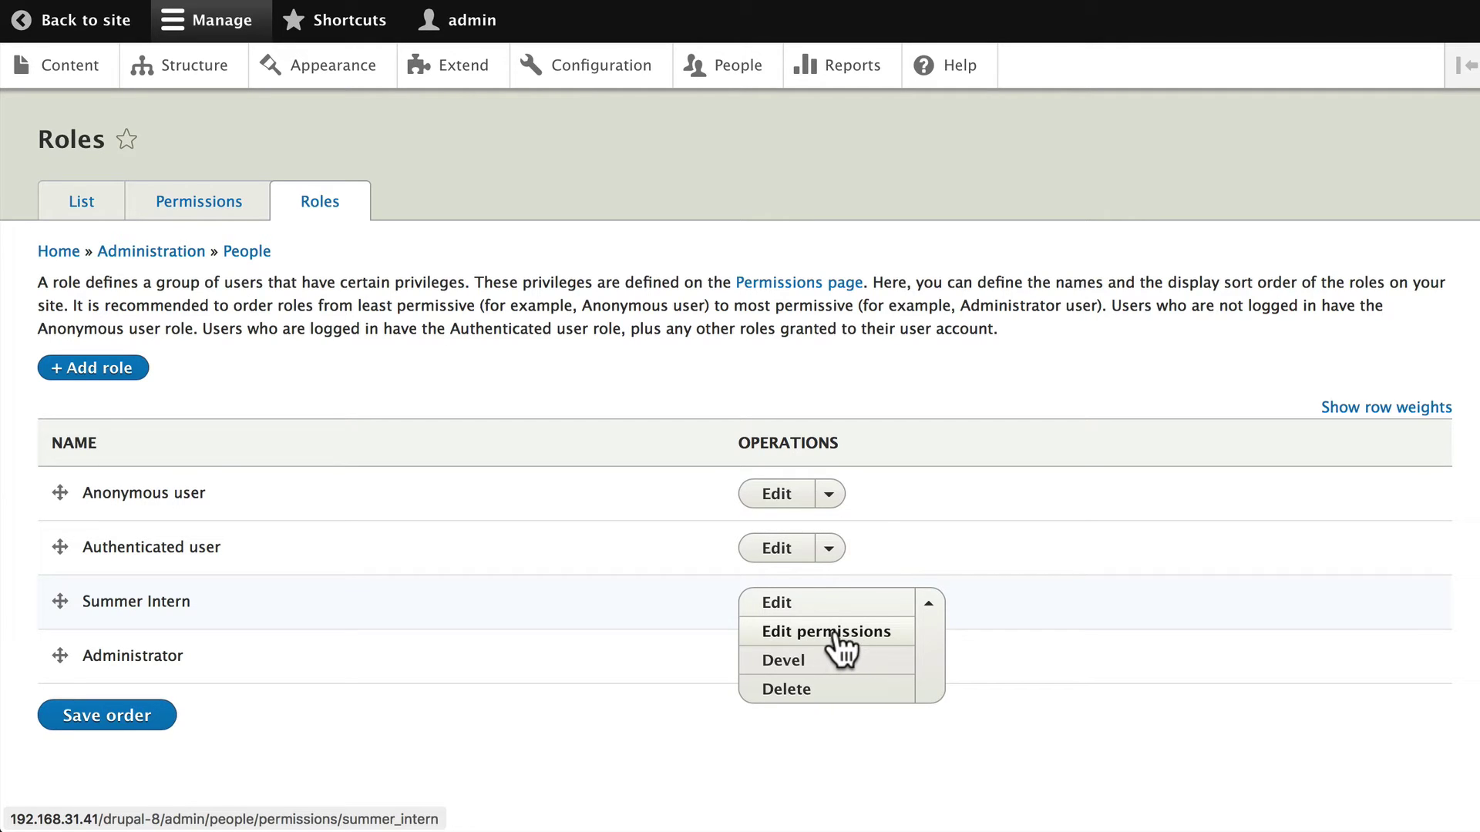
# Open the Summer Intern permissions and grant Events: Create new content
pyautogui.click(836, 635)
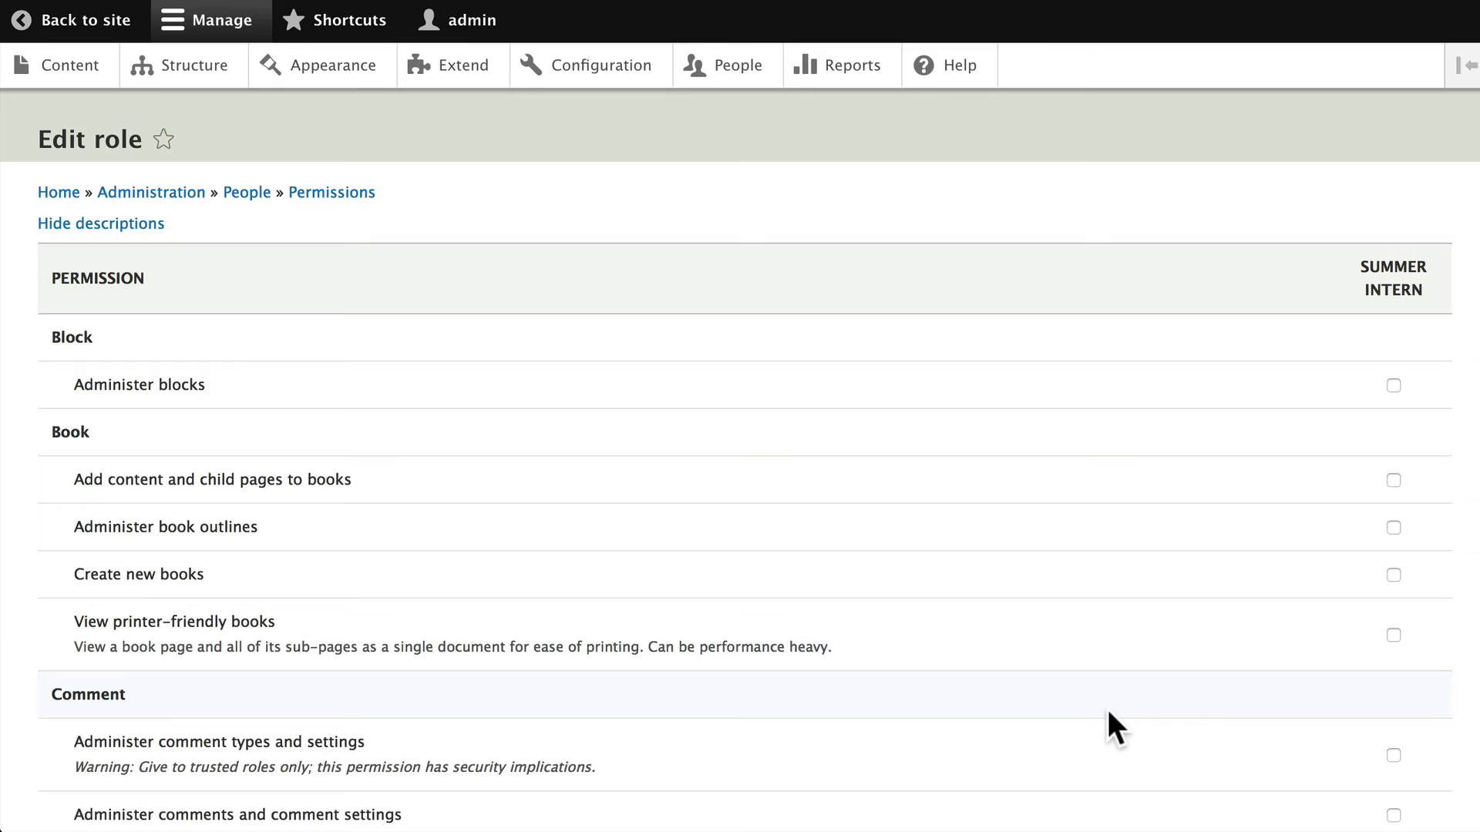
pyautogui.scroll(-12, 1108, 711)
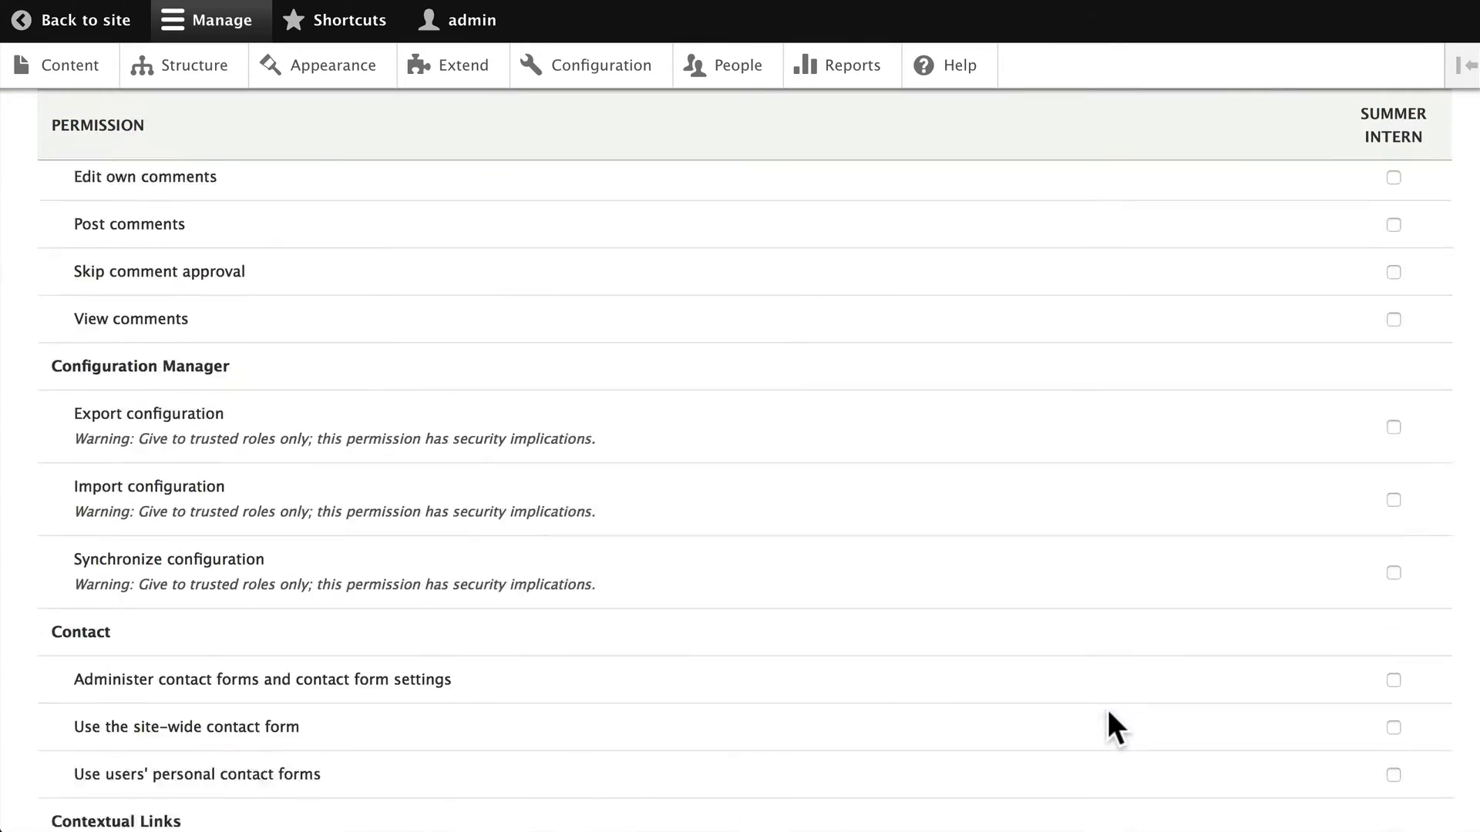
pyautogui.scroll(-15, 1107, 706)
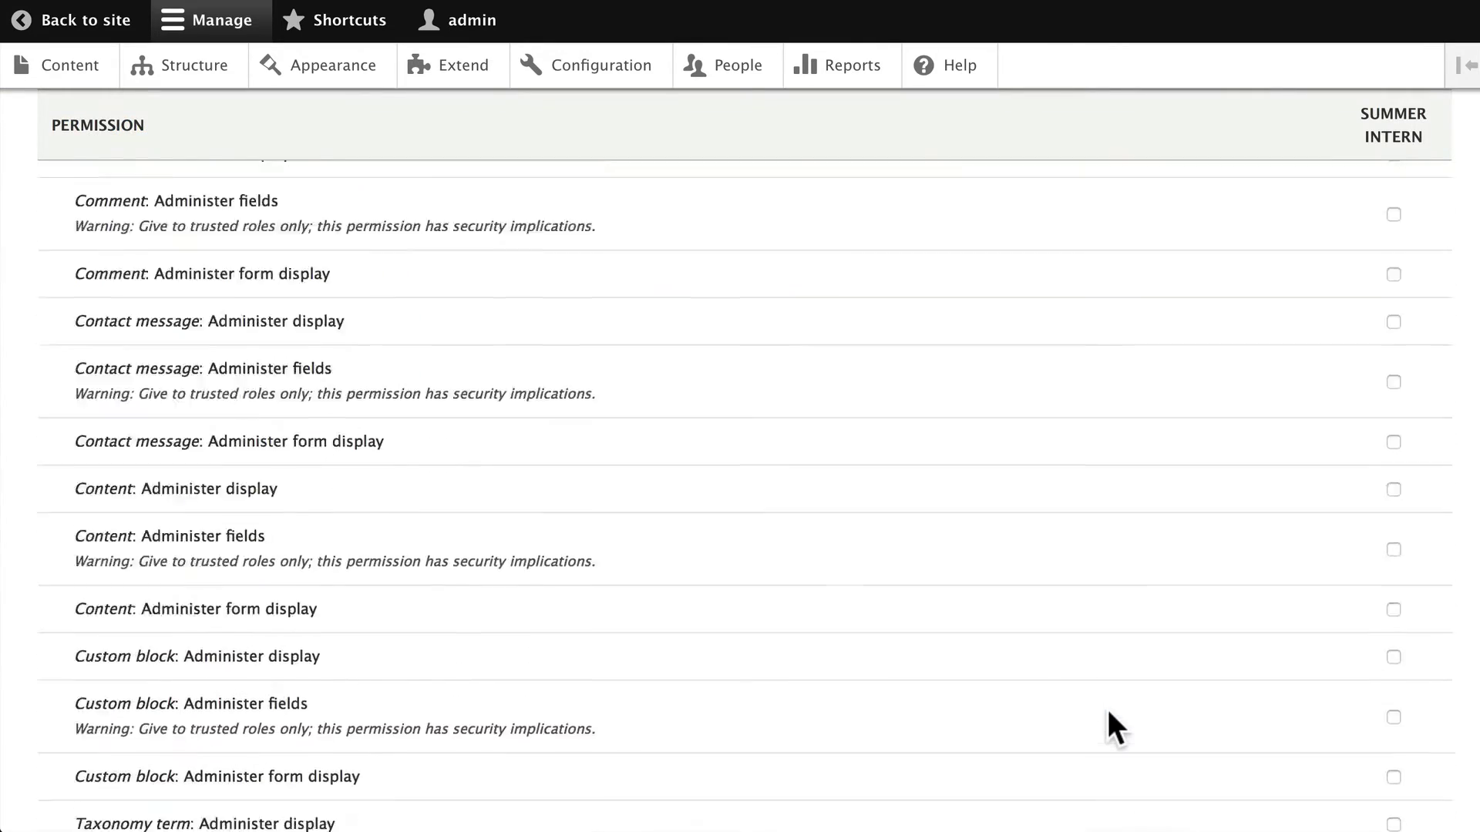
pyautogui.scroll(-15, 1107, 706)
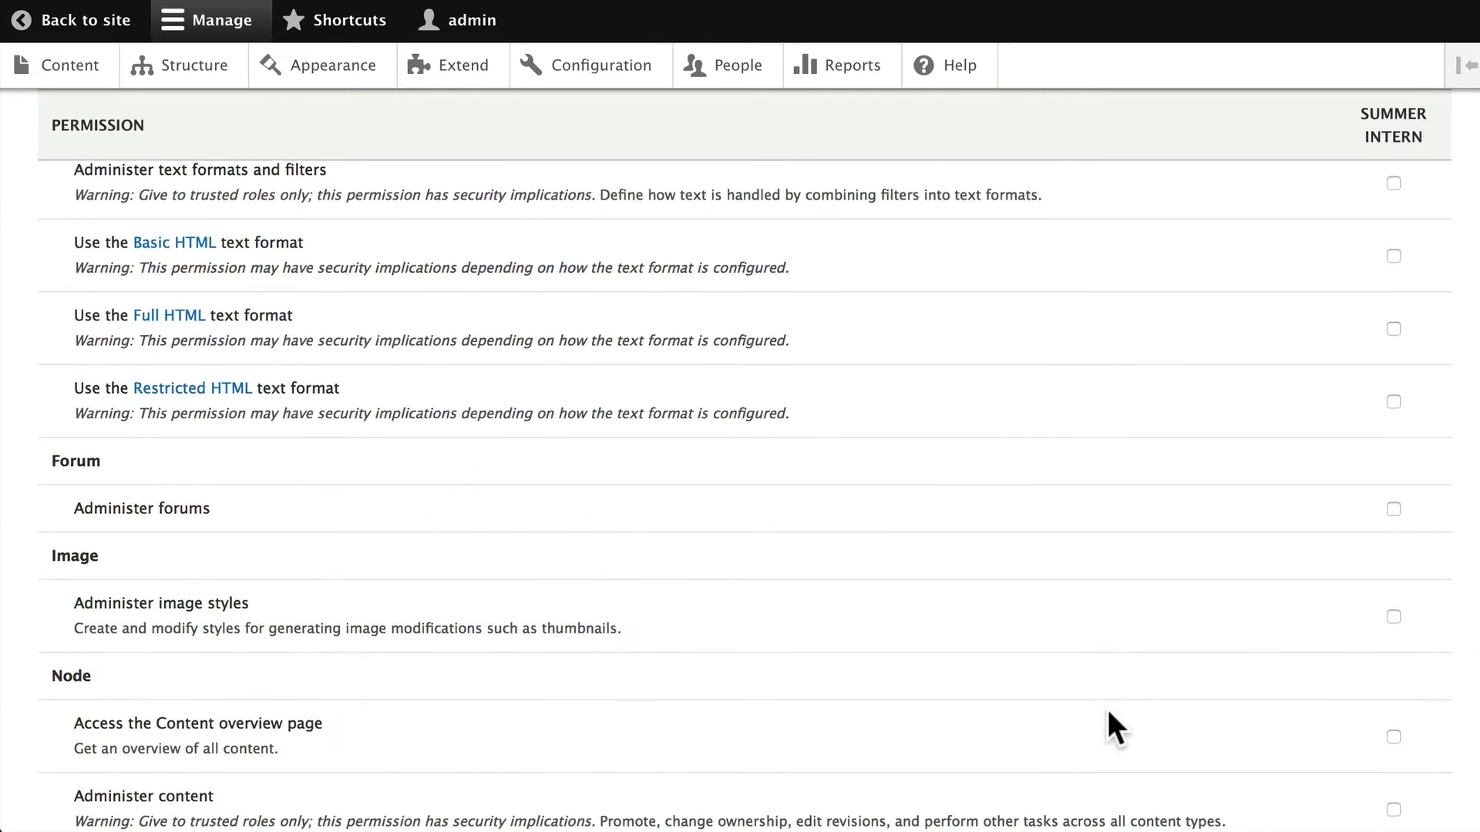
pyautogui.scroll(-9, 1107, 706)
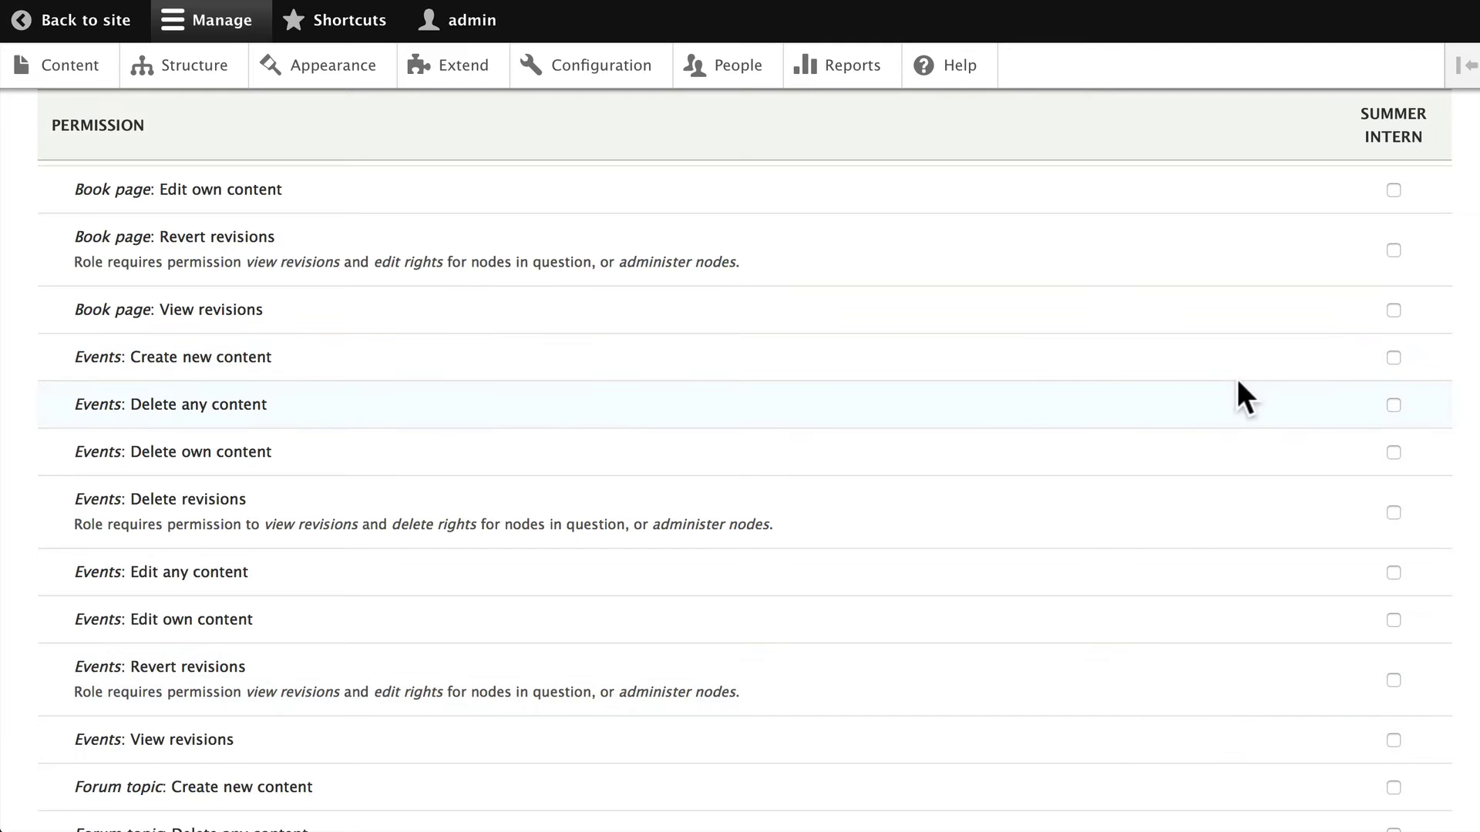
pyautogui.click(1392, 356)
# Grant Events: Edit own content and save the Summer Intern permissions
pyautogui.scroll(-2, 1313, 459)
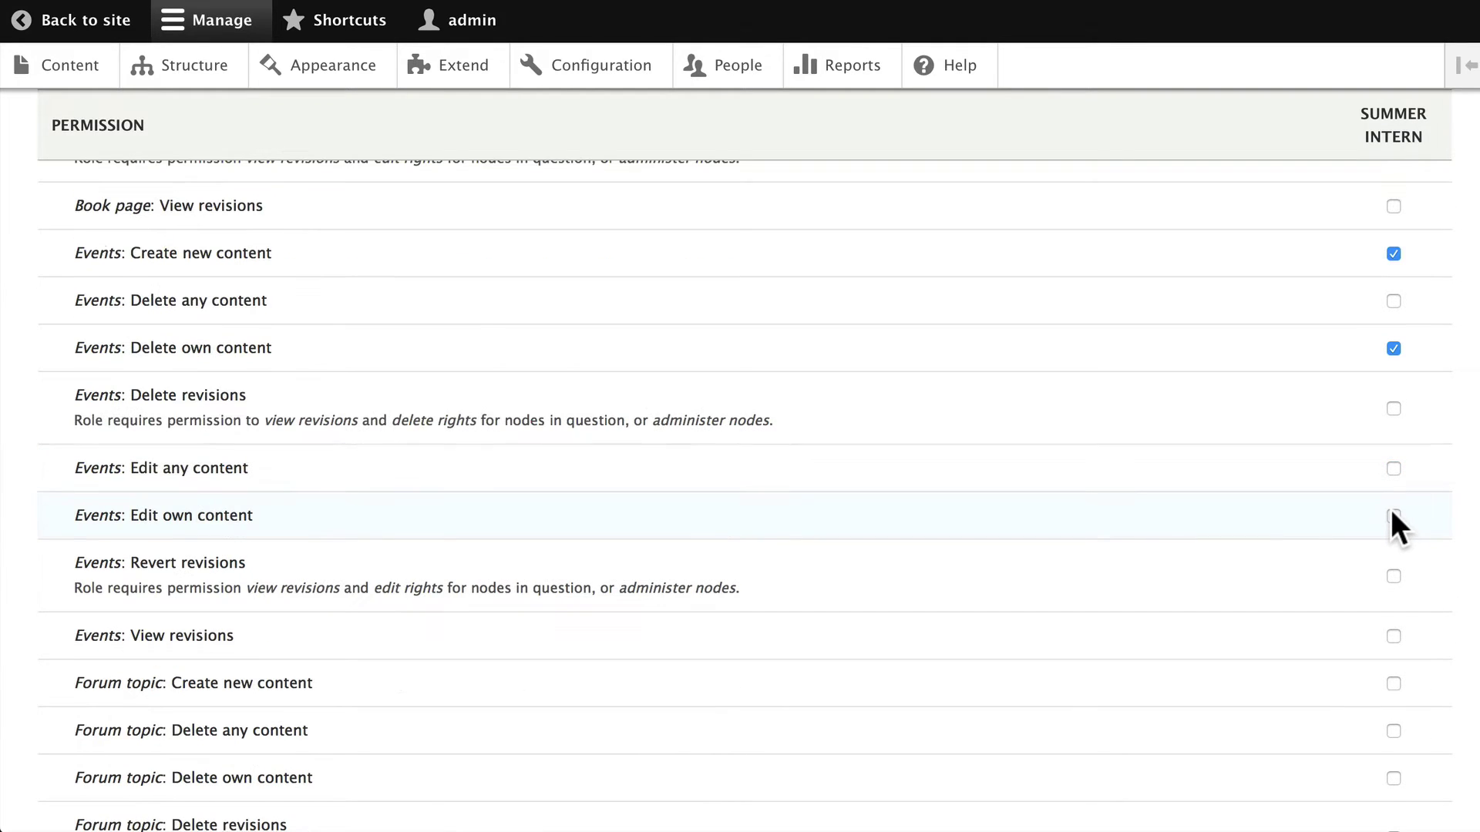
pyautogui.click(1393, 515)
pyautogui.scroll(-1, 766, 311)
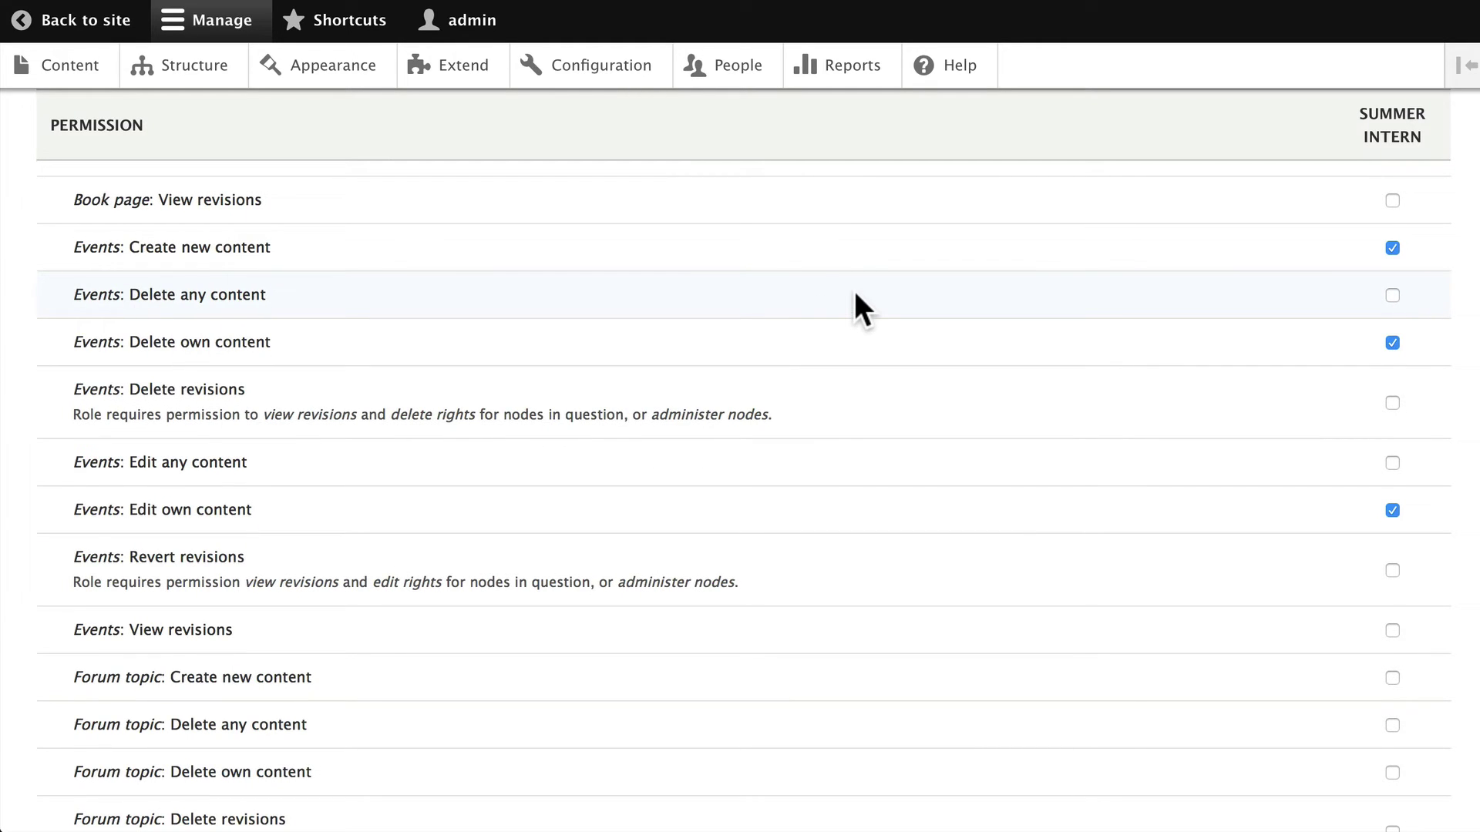
pyautogui.scroll(1, 830, 409)
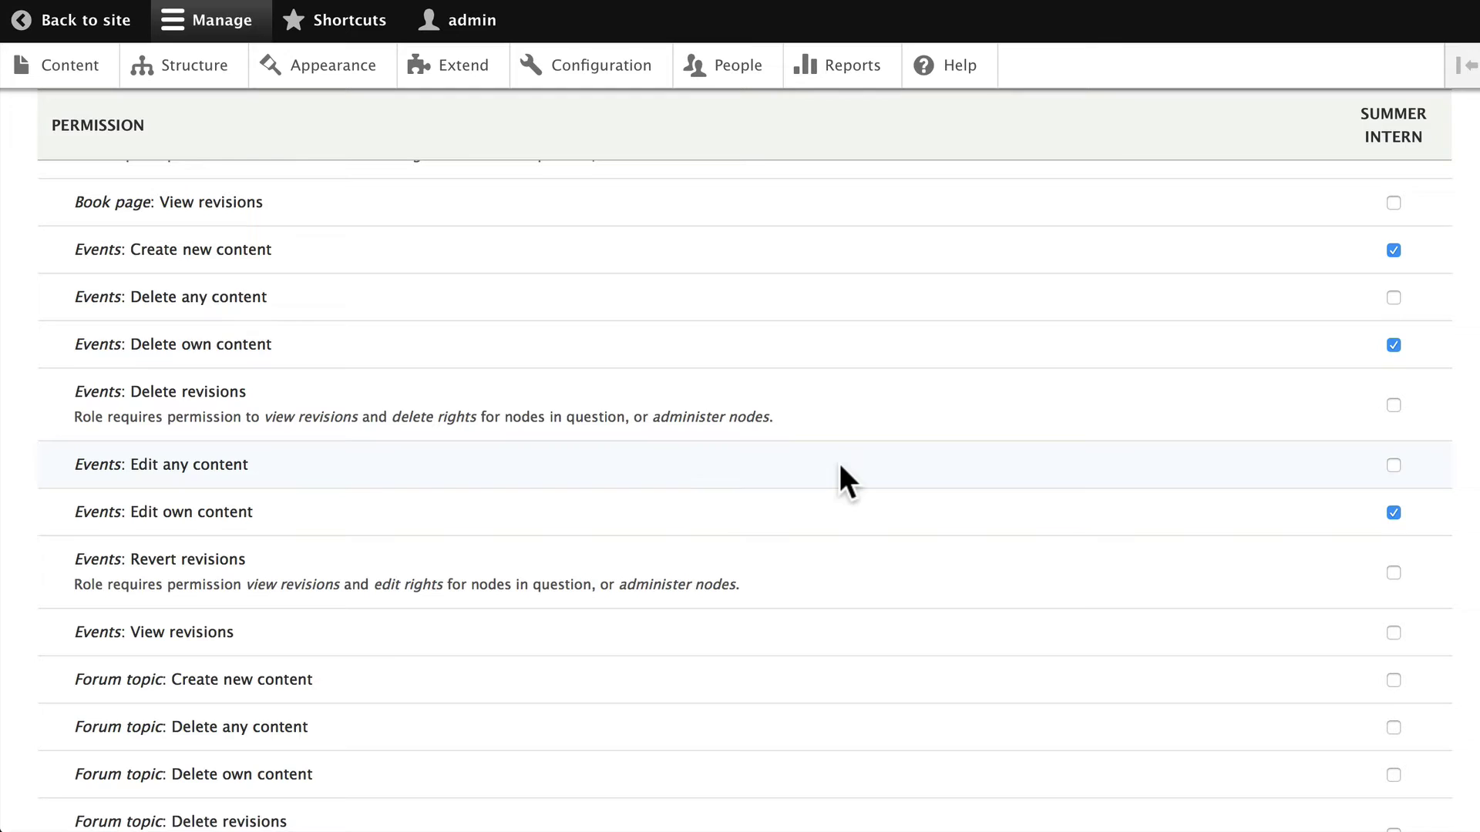
pyautogui.scroll(-1, 839, 464)
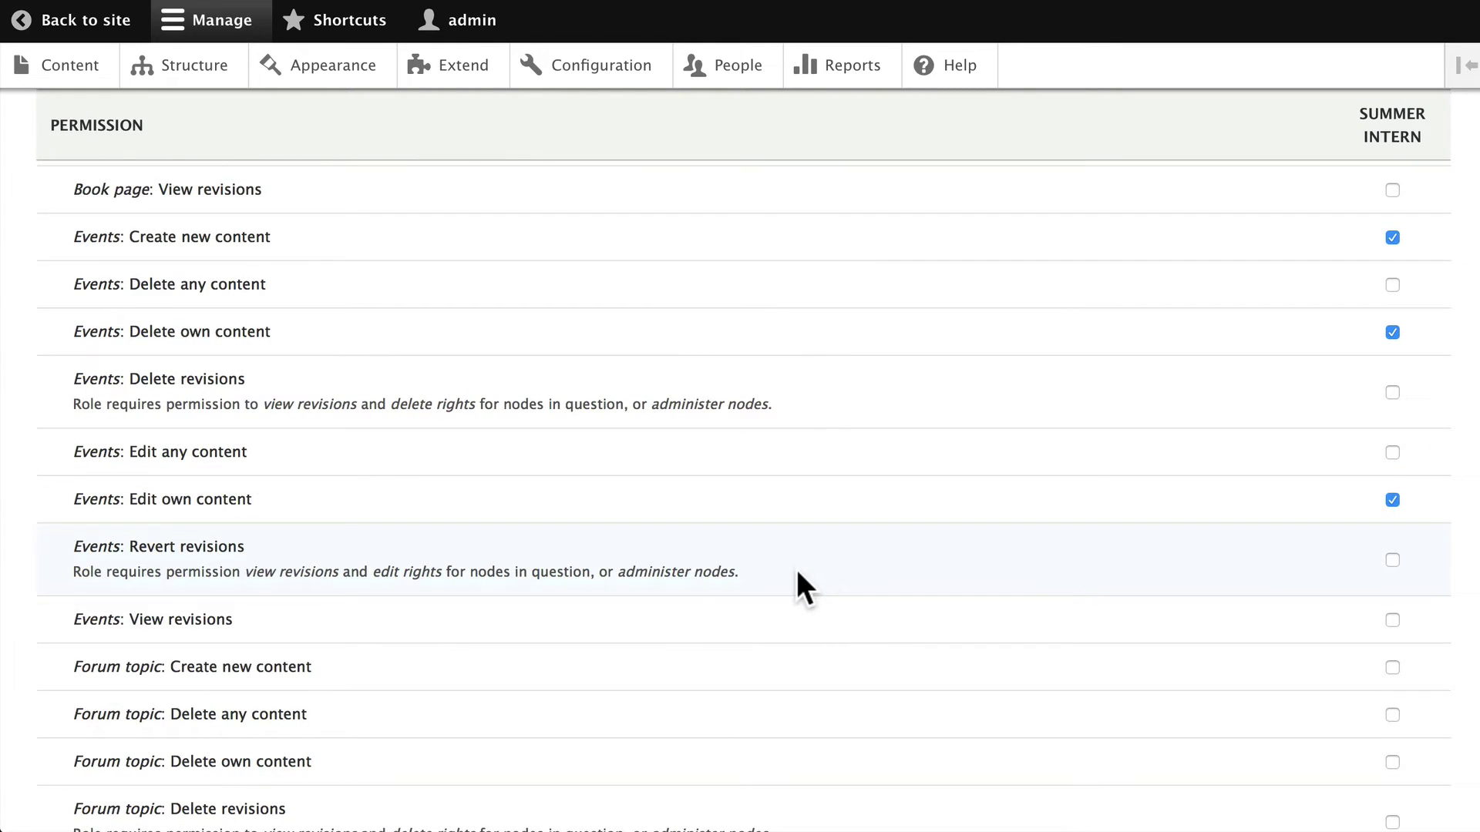
pyautogui.scroll(1, 803, 573)
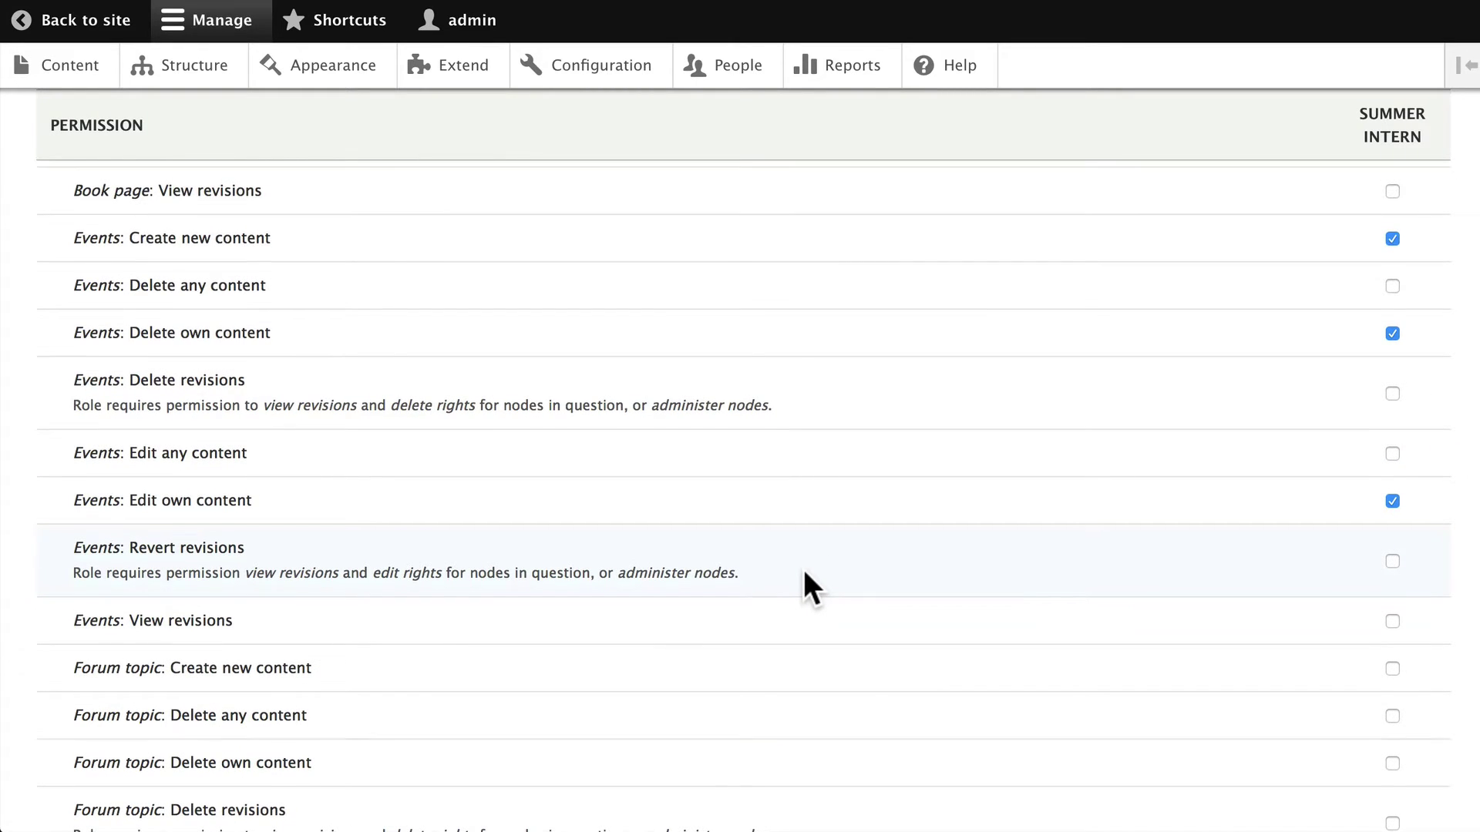
pyautogui.scroll(-1, 807, 584)
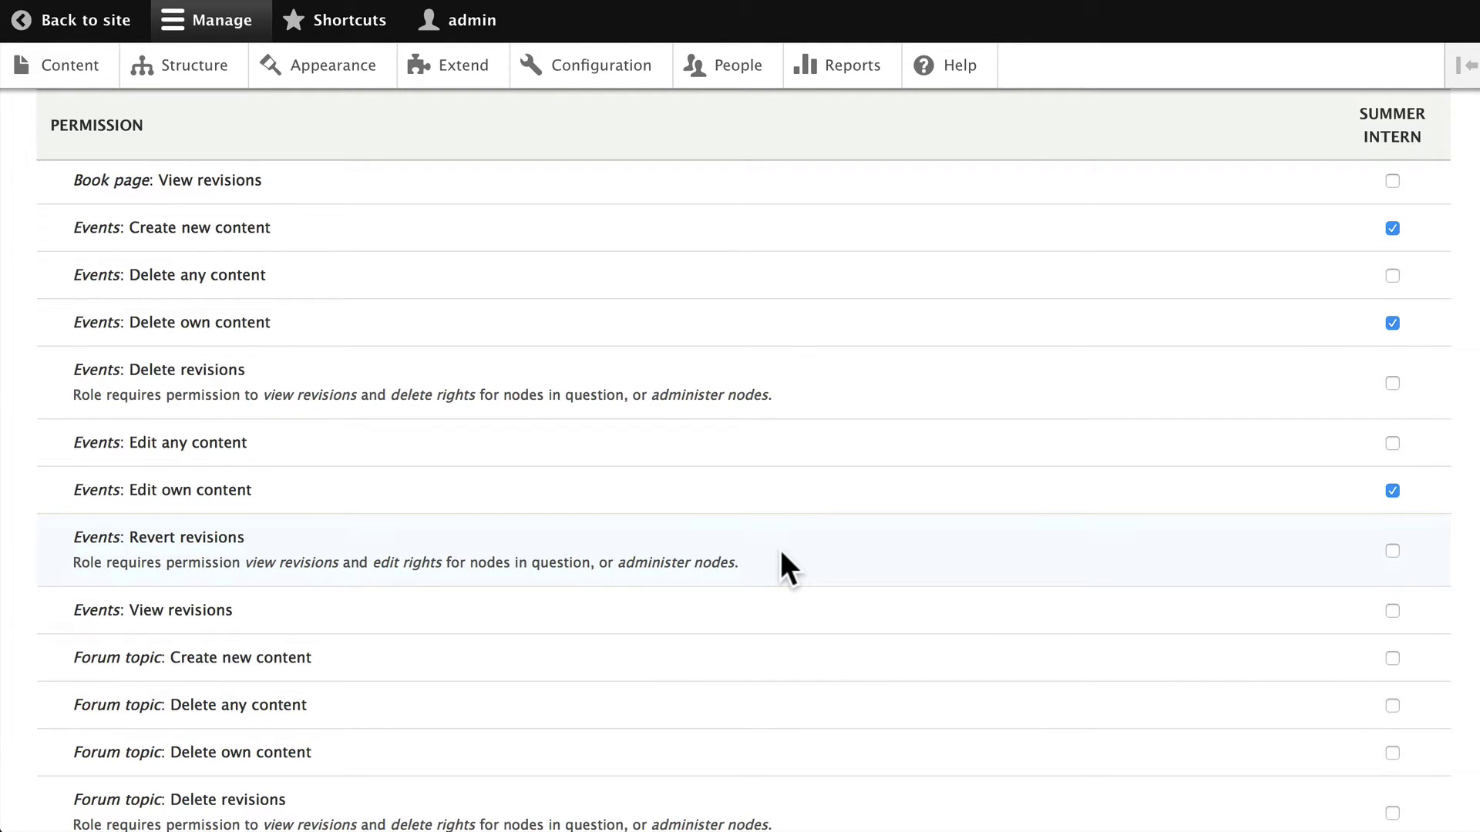
pyautogui.hscroll(-1, 780, 553)
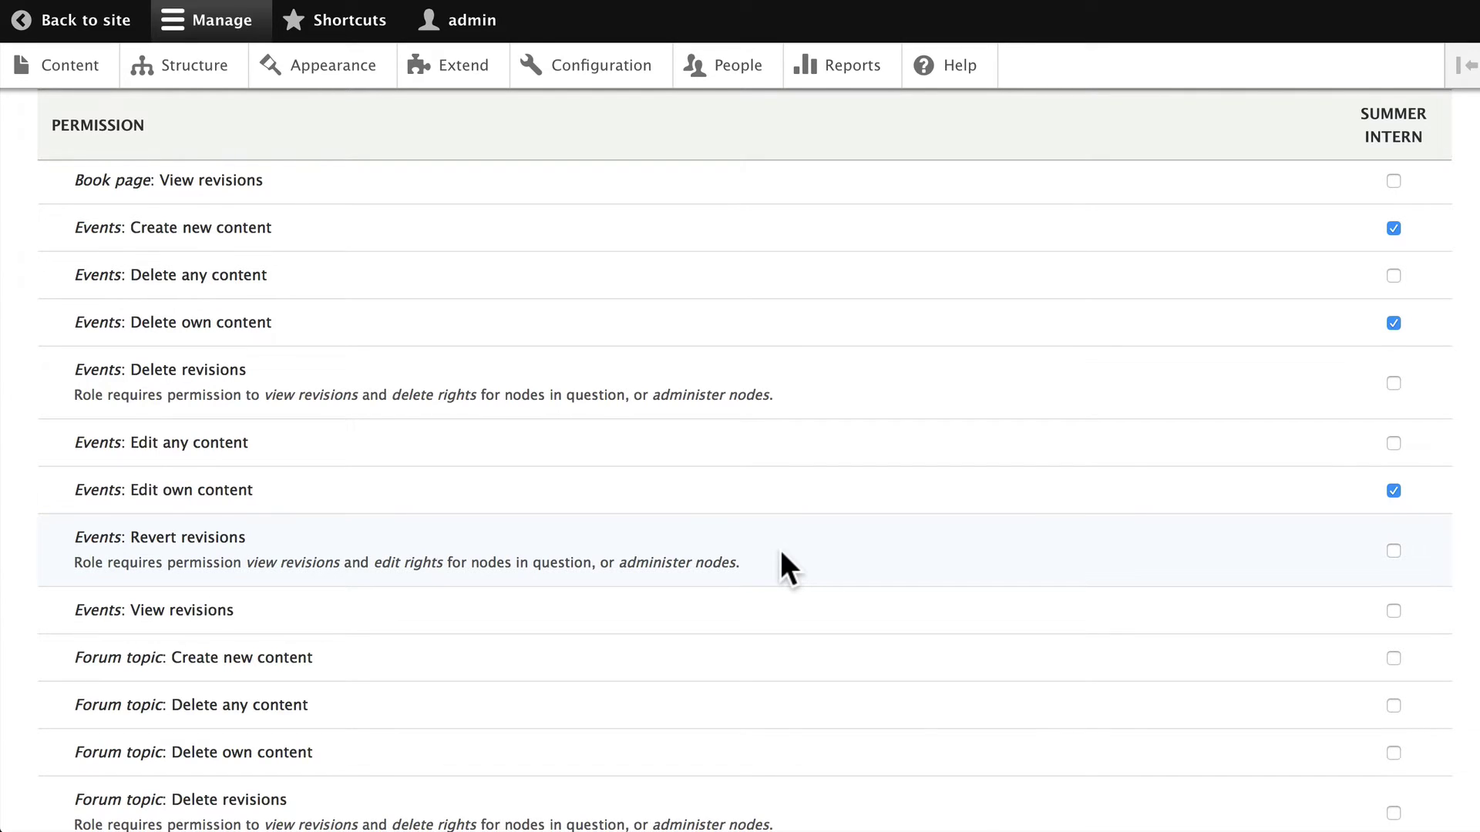
pyautogui.scroll(-20, 782, 553)
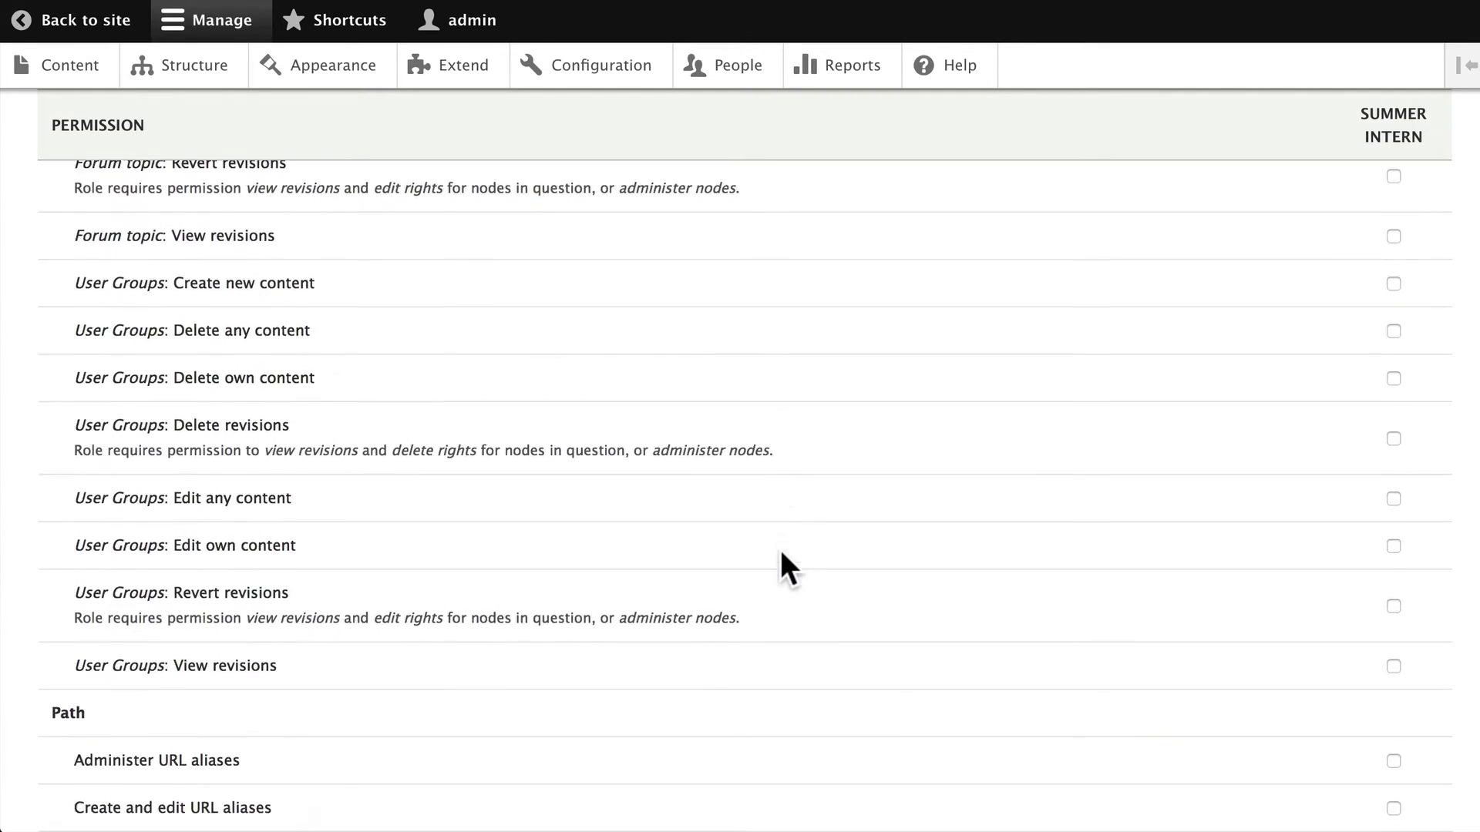
pyautogui.scroll(-15, 780, 549)
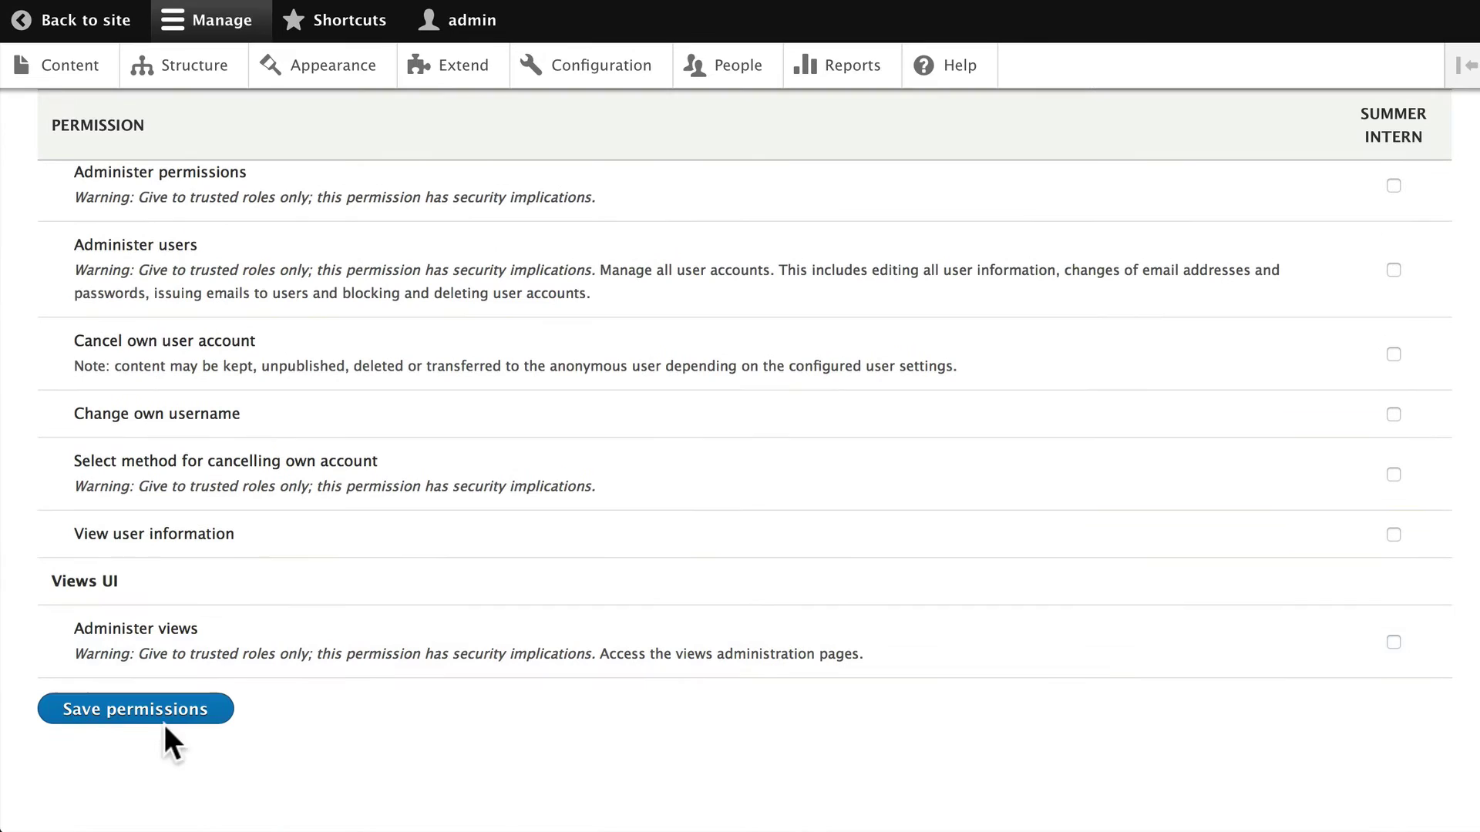
pyautogui.click(129, 706)
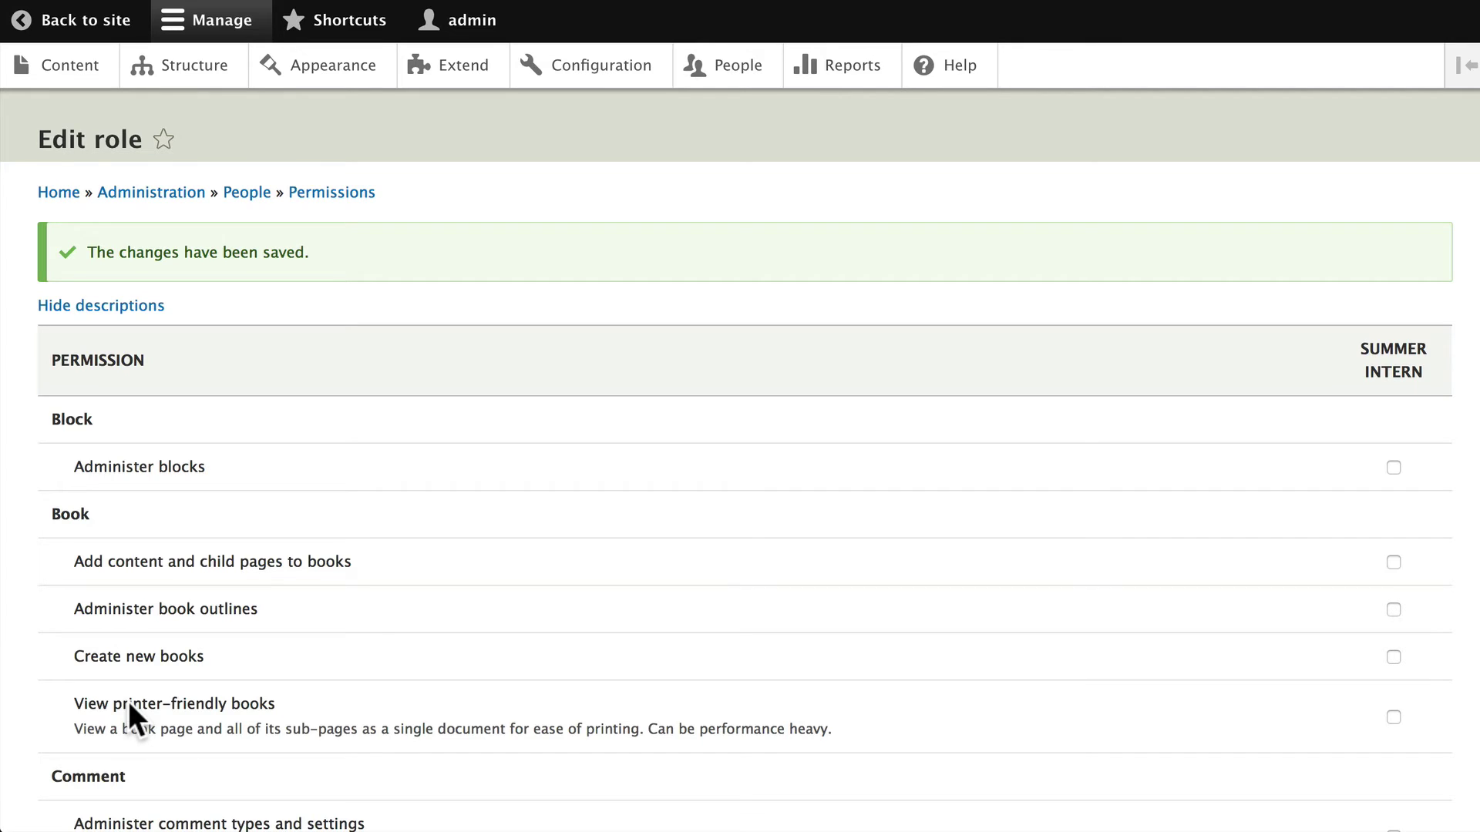
# Return to the People list via the breadcrumb and start a new user with + Add user
pyautogui.scroll(-6, 352, 593)
pyautogui.click(251, 194)
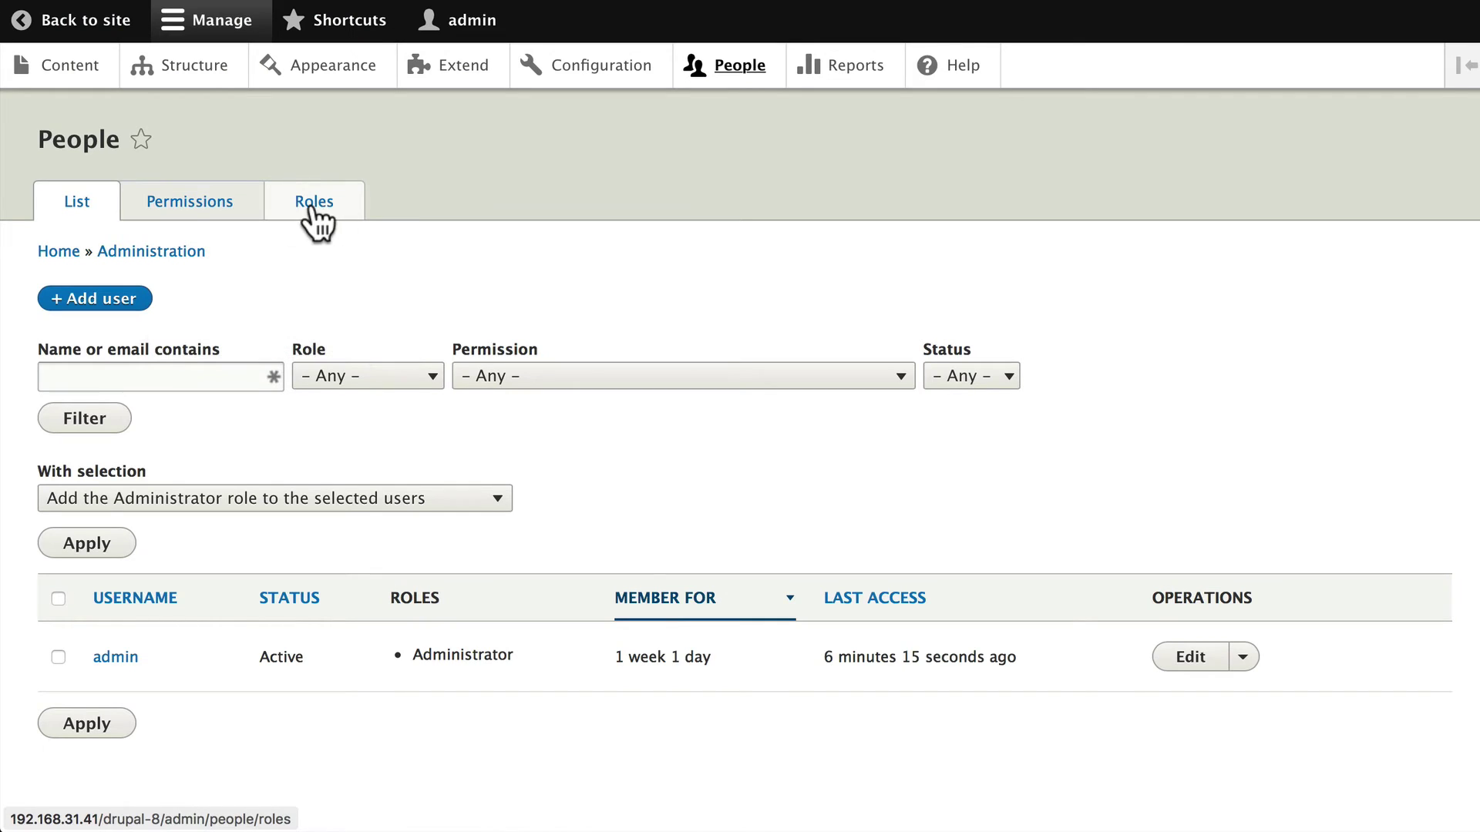
pyautogui.click(85, 300)
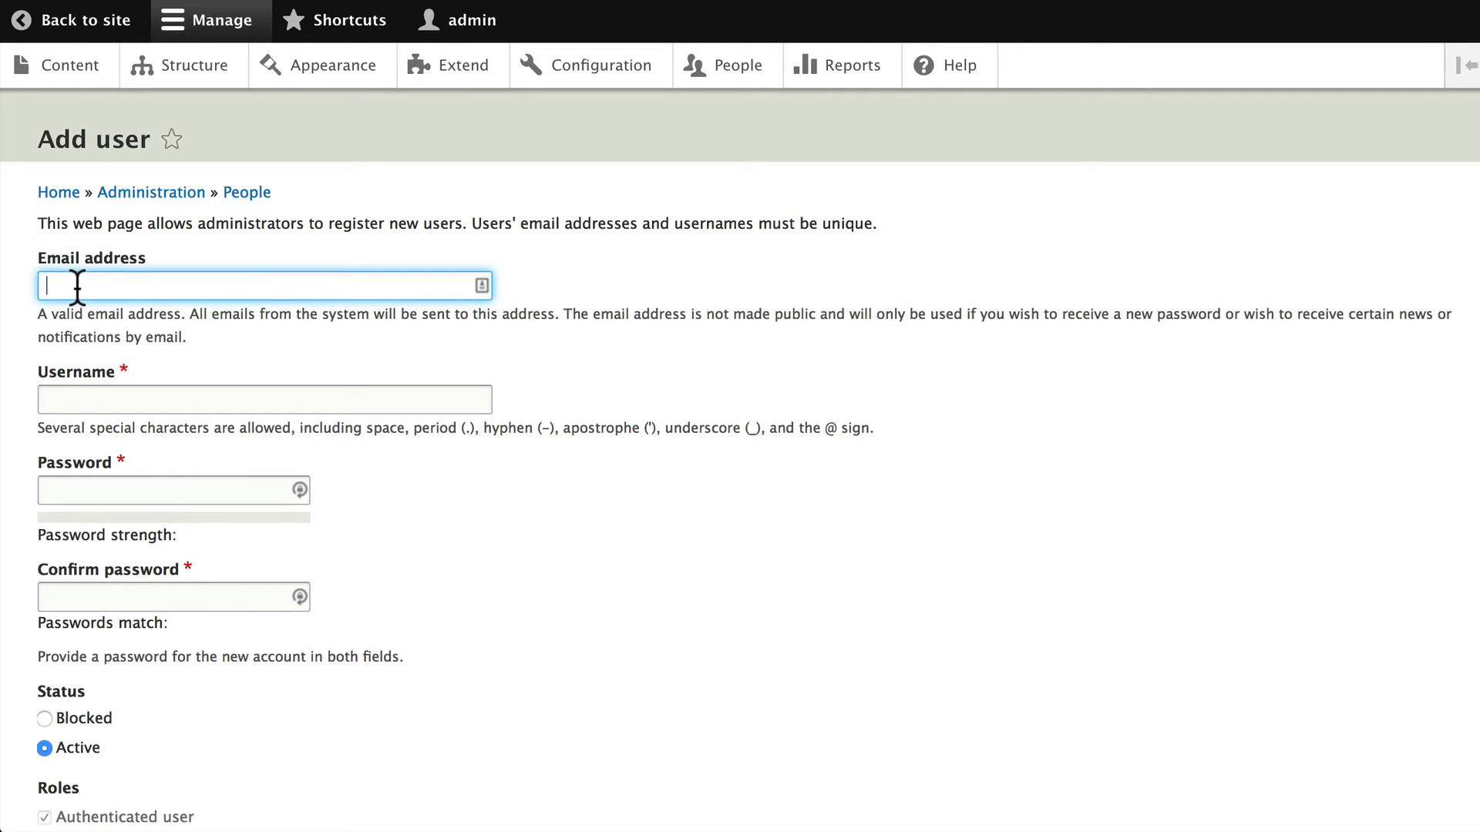
# Enter the intern's e-mail address, username, and the account password twice
pyautogui.write('intern')
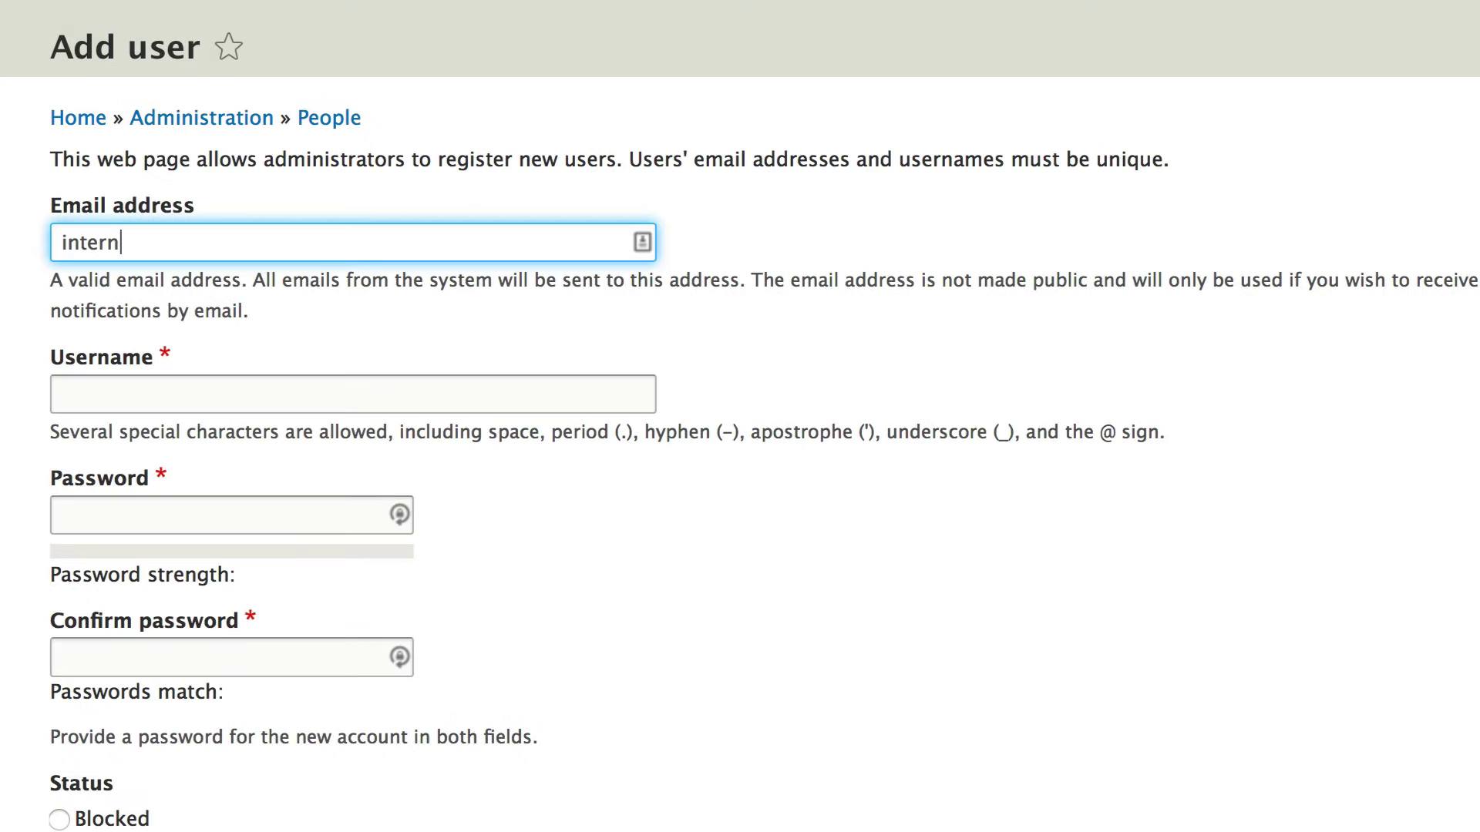
pyautogui.write('@email.com')
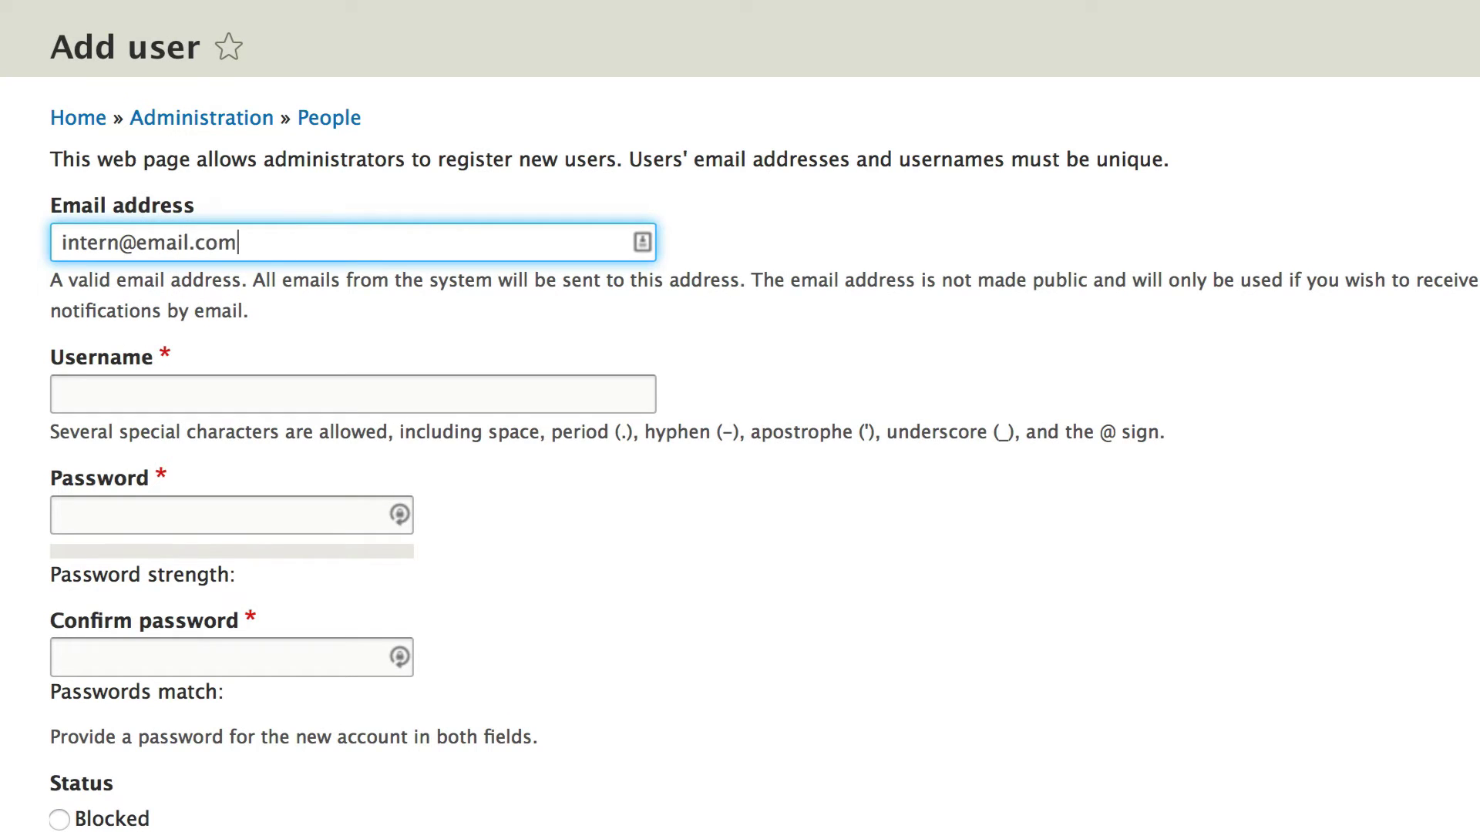
pyautogui.click(62, 394)
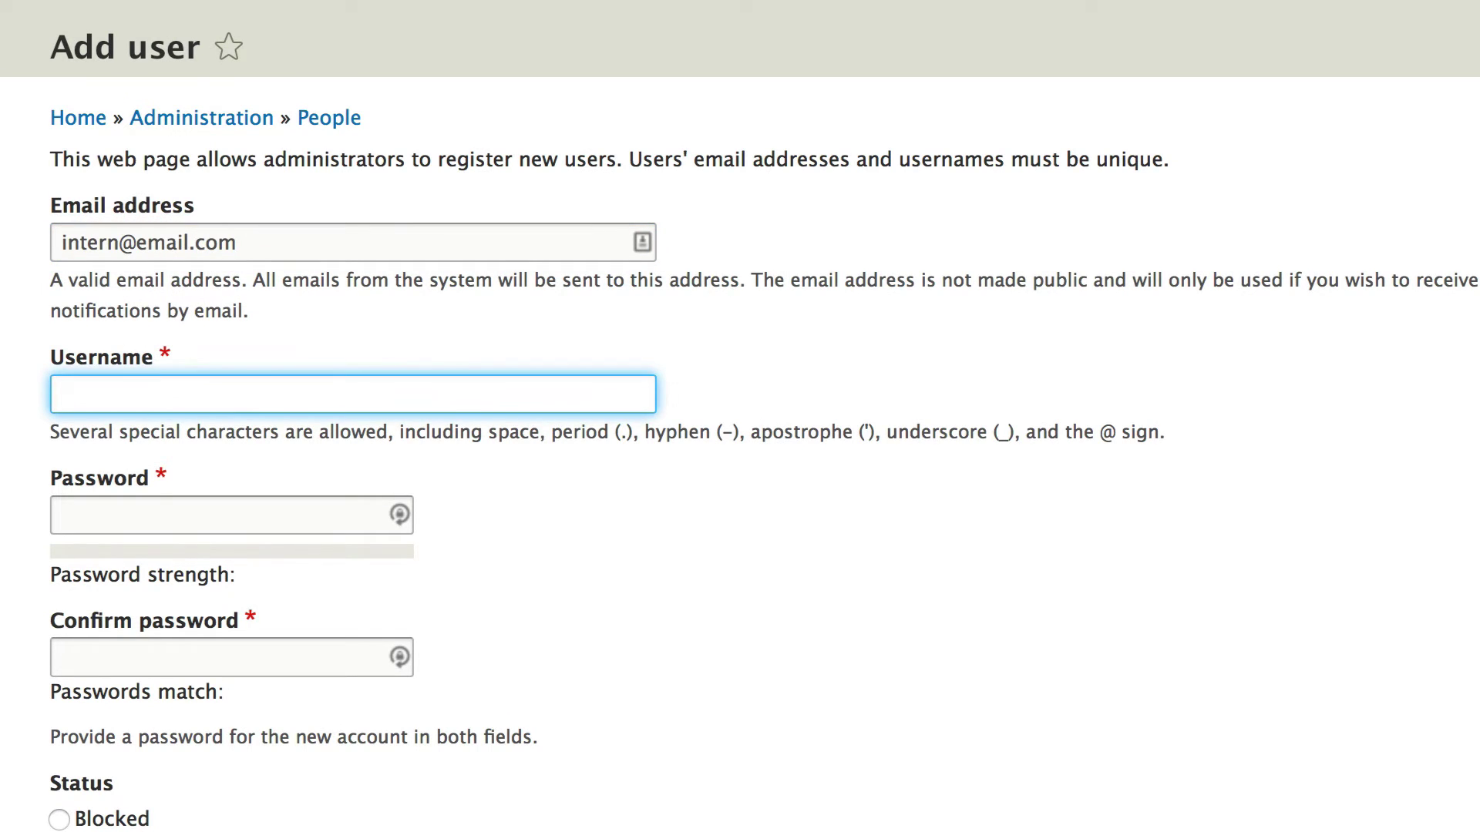
pyautogui.write('Sam')
pyautogui.press('Tab')
pyautogui.write('pas')
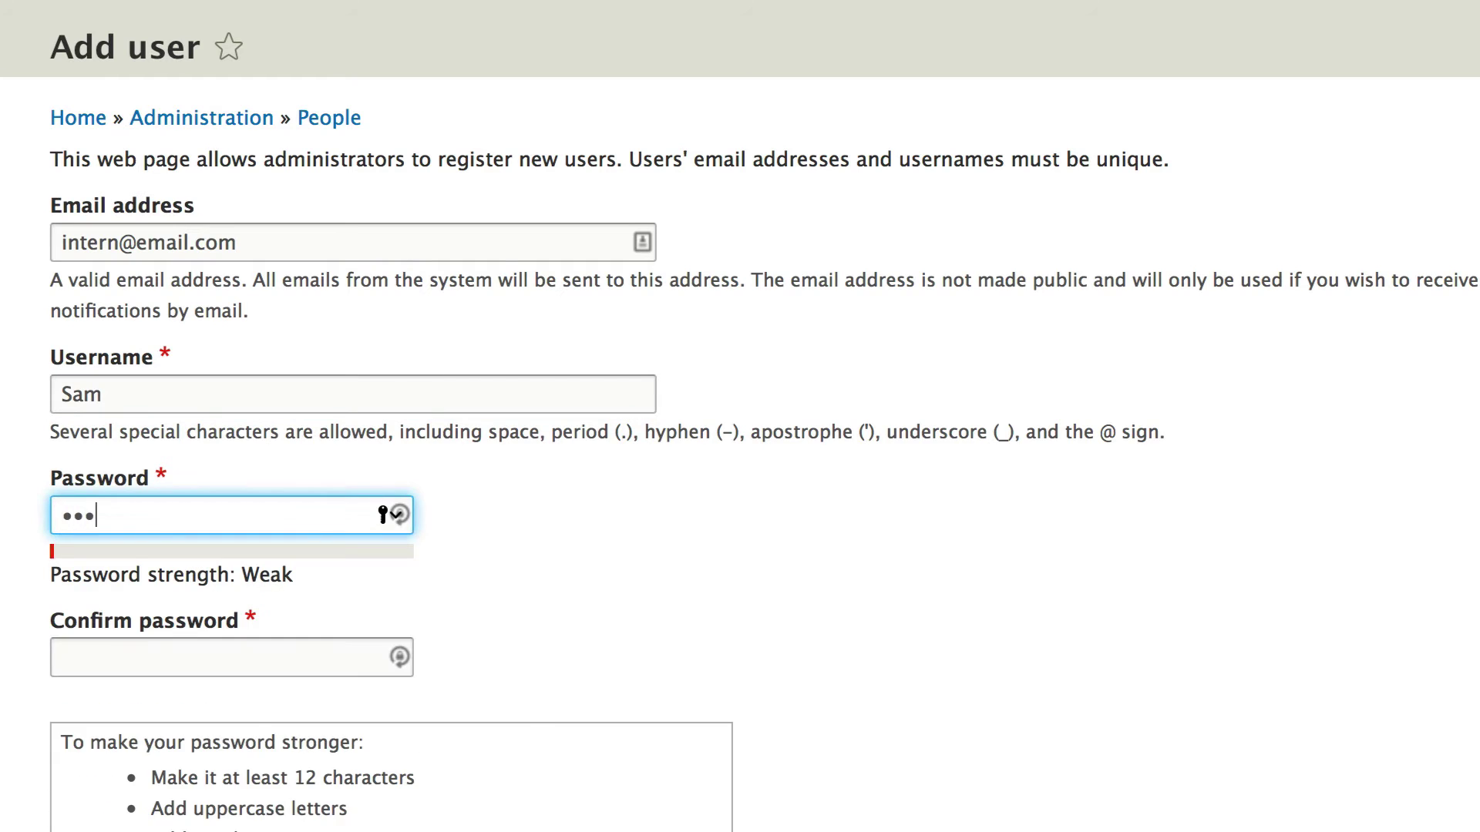
pyautogui.press('Tab')
pyautogui.write('pas')
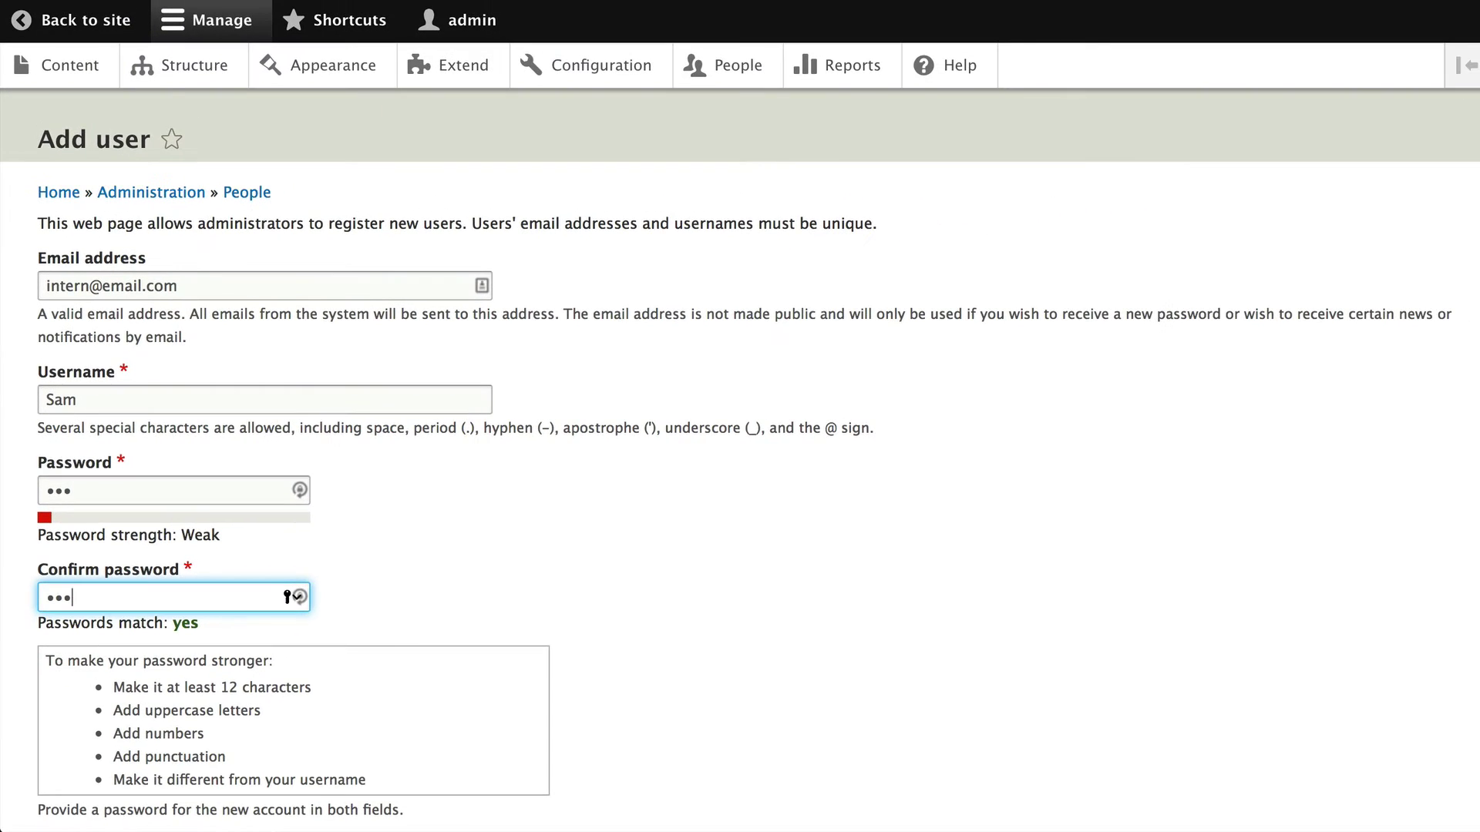
# Assign the Summer Intern role, disable the personal contact form, and create the account
pyautogui.scroll(-15, 740, 463)
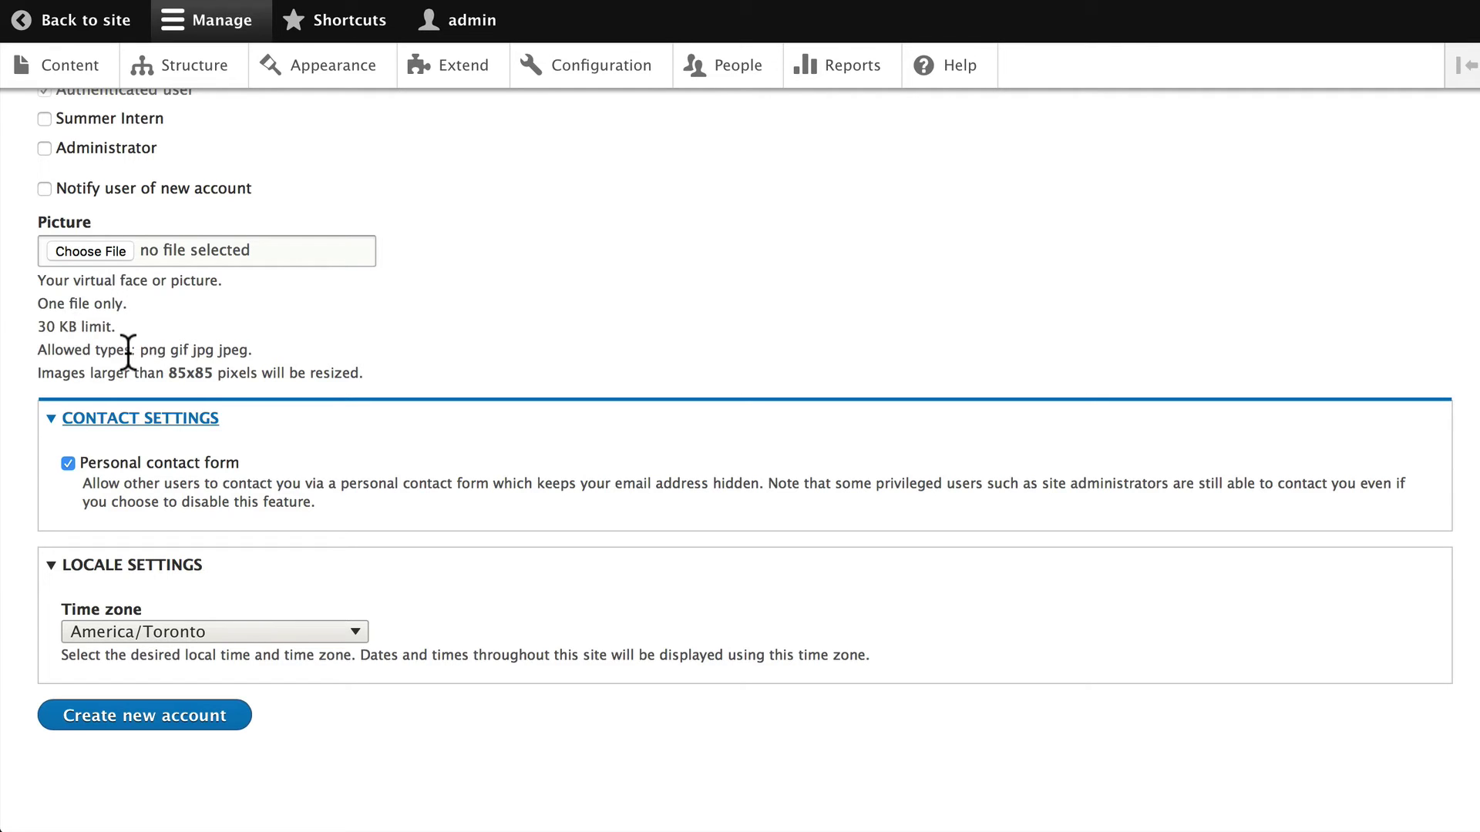
pyautogui.scroll(3, 128, 351)
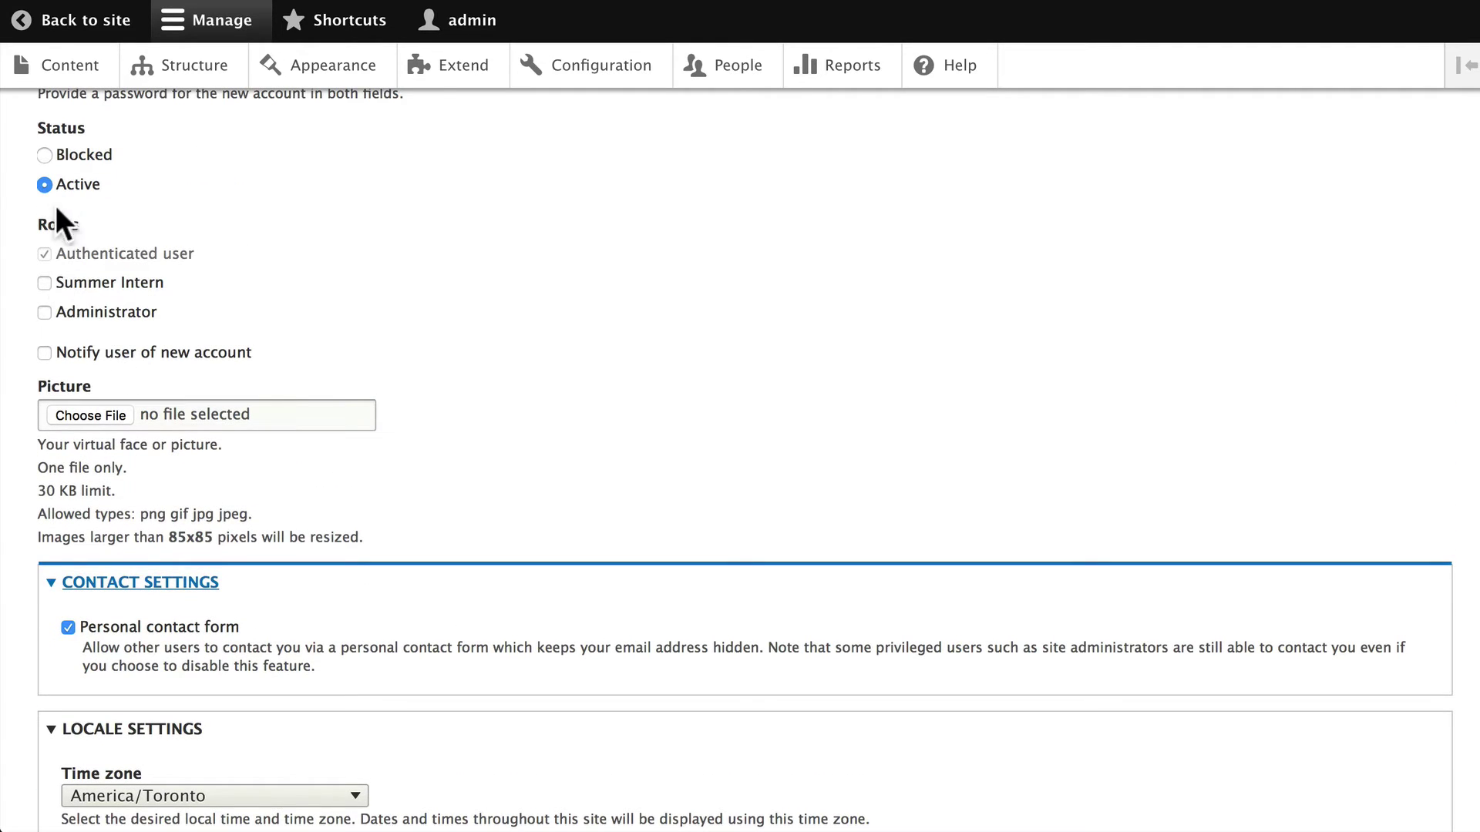
pyautogui.scroll(2, 54, 154)
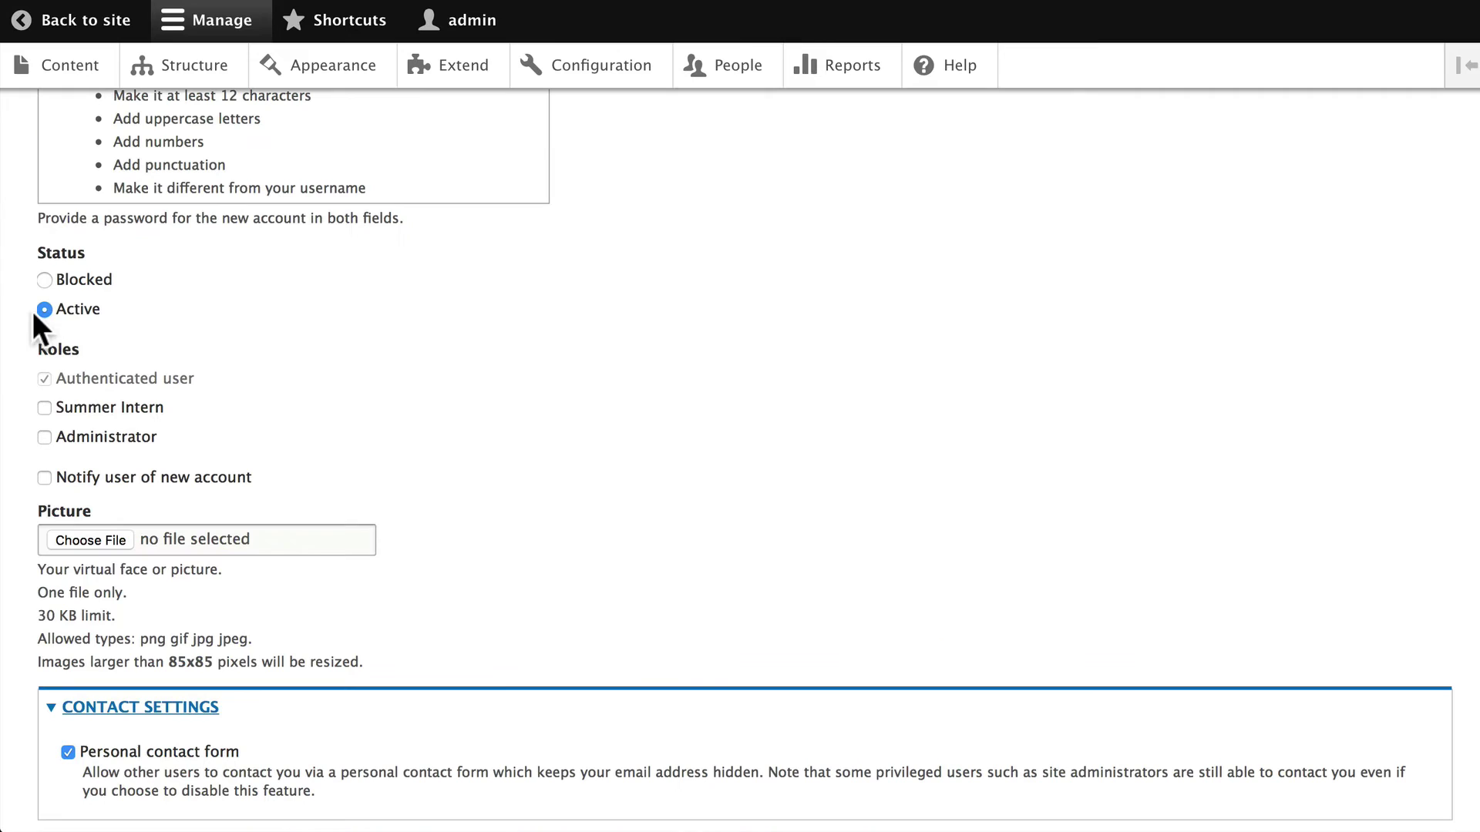
pyautogui.click(45, 408)
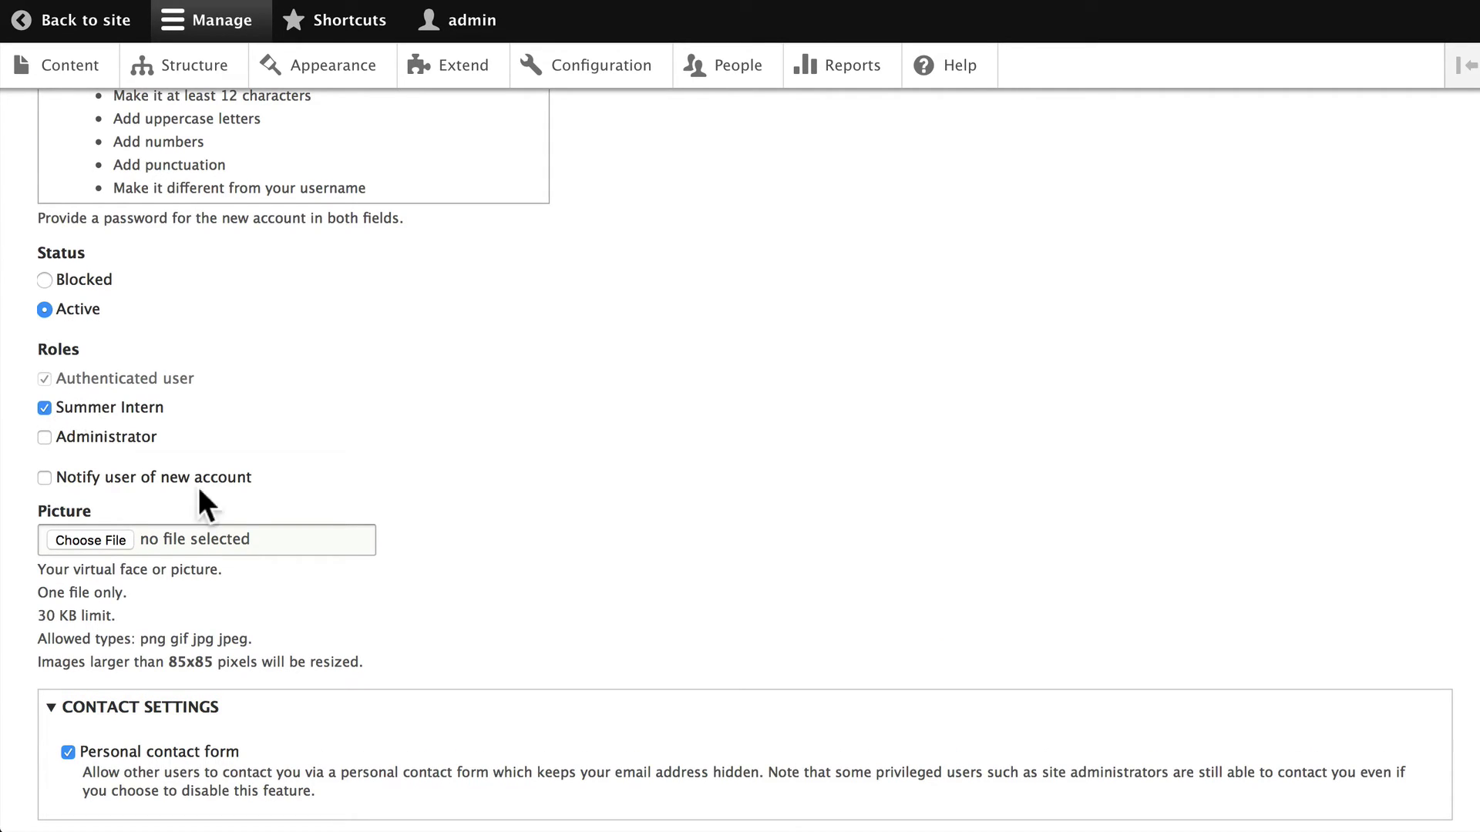
pyautogui.scroll(-5, 263, 563)
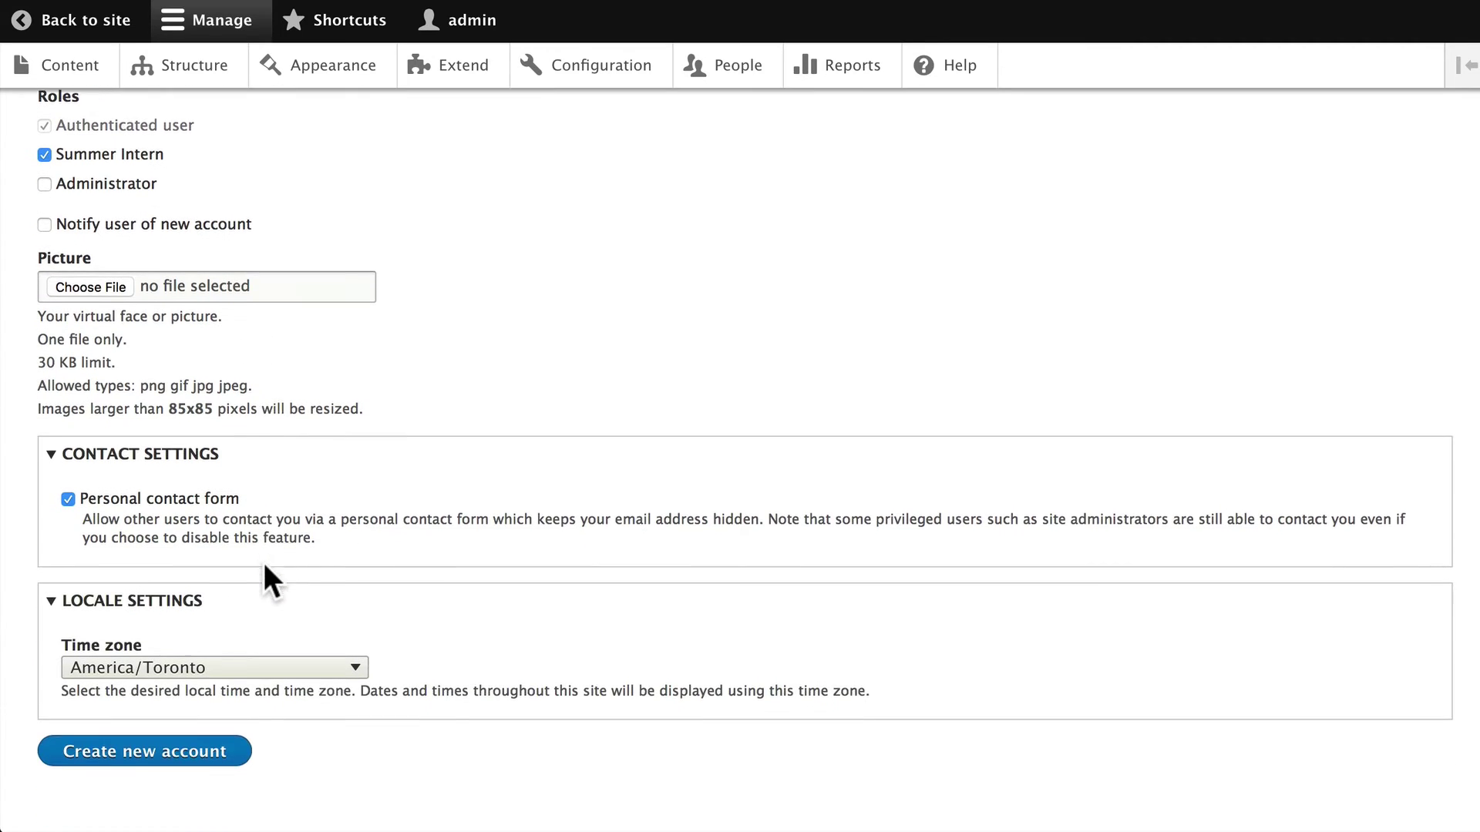
pyautogui.click(68, 458)
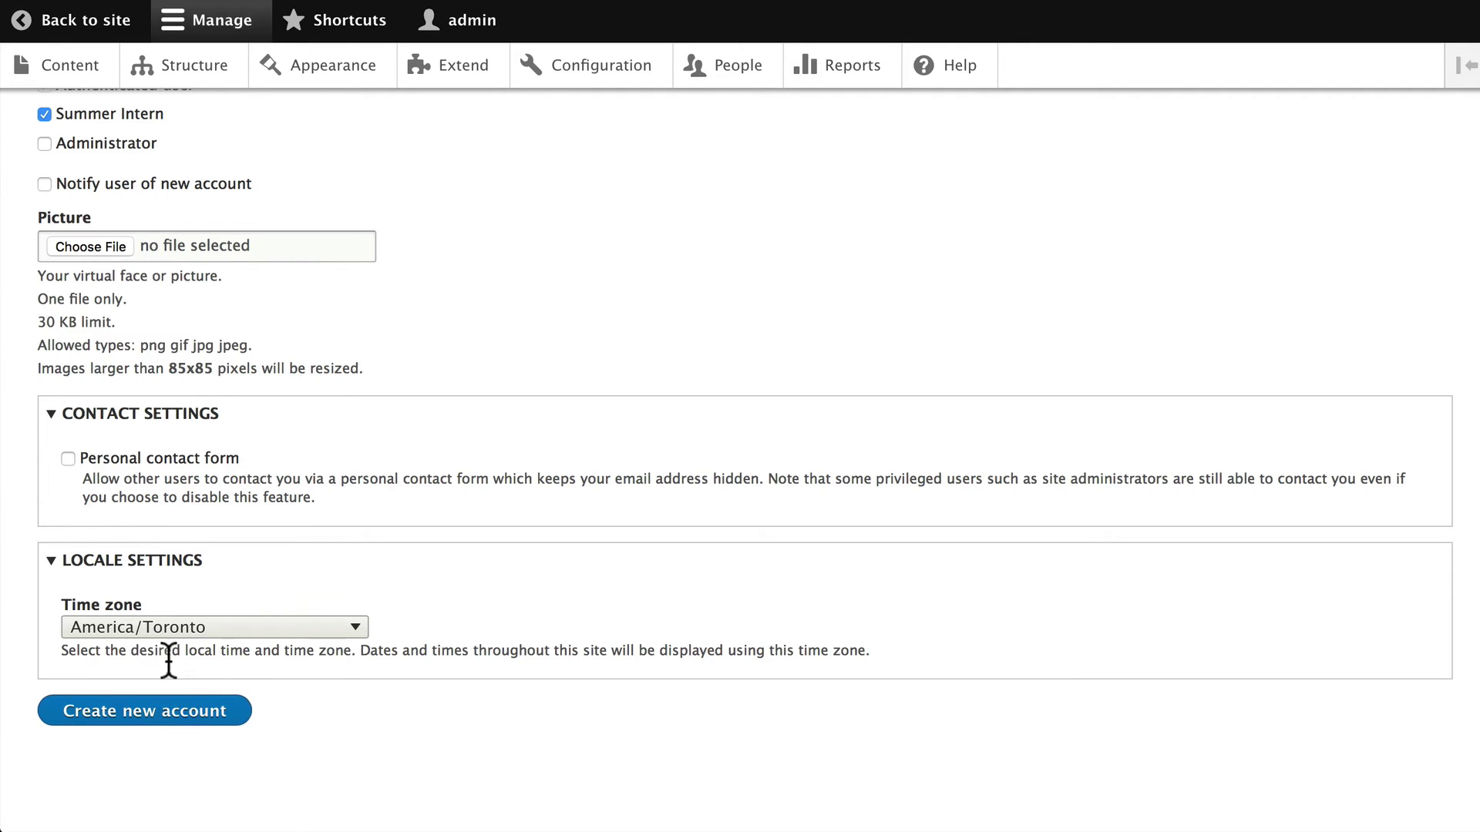
pyautogui.click(148, 721)
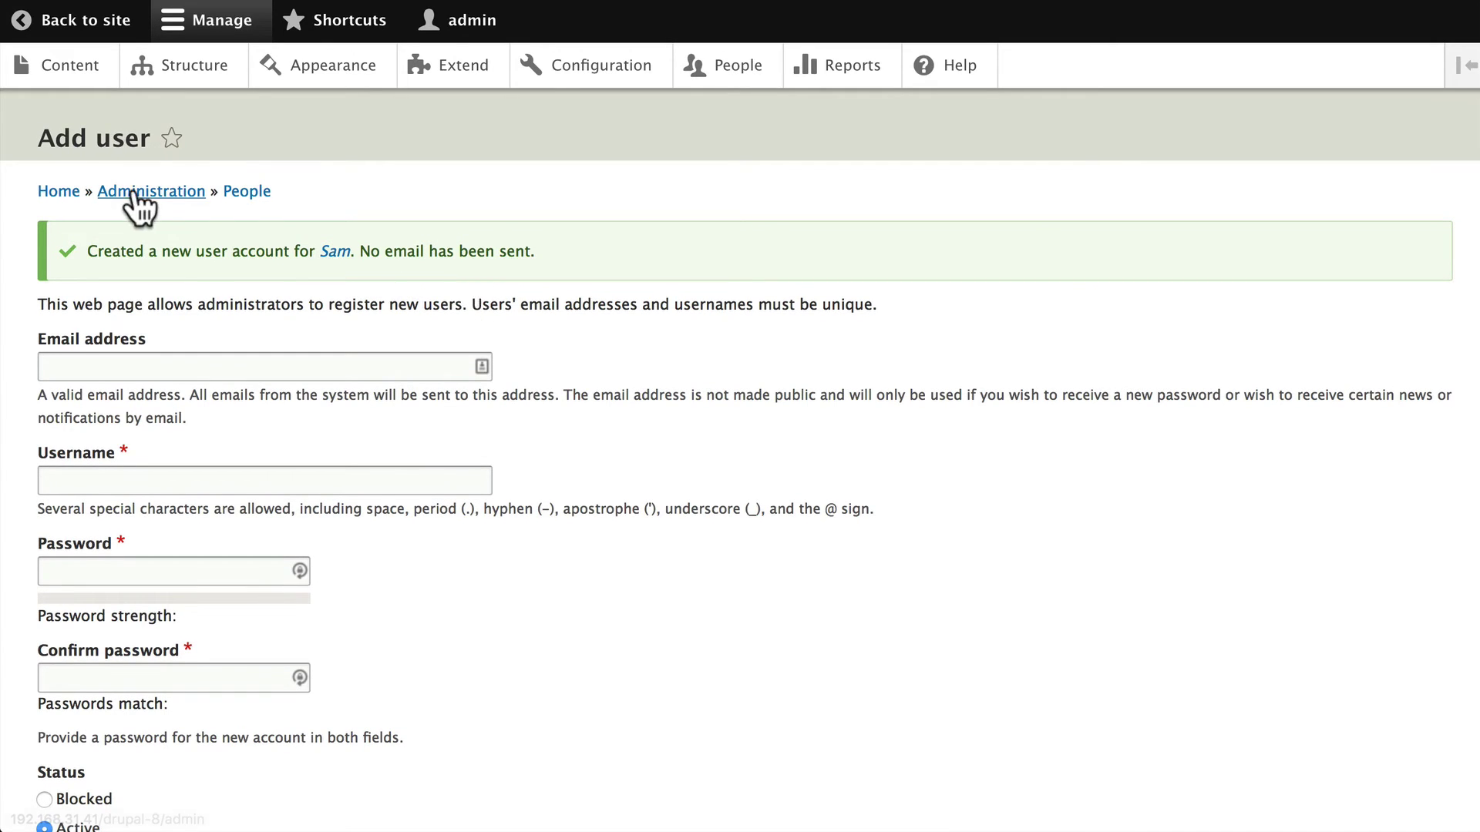
# Go back to the People list and scroll to find the new Summer Intern user
pyautogui.click(245, 191)
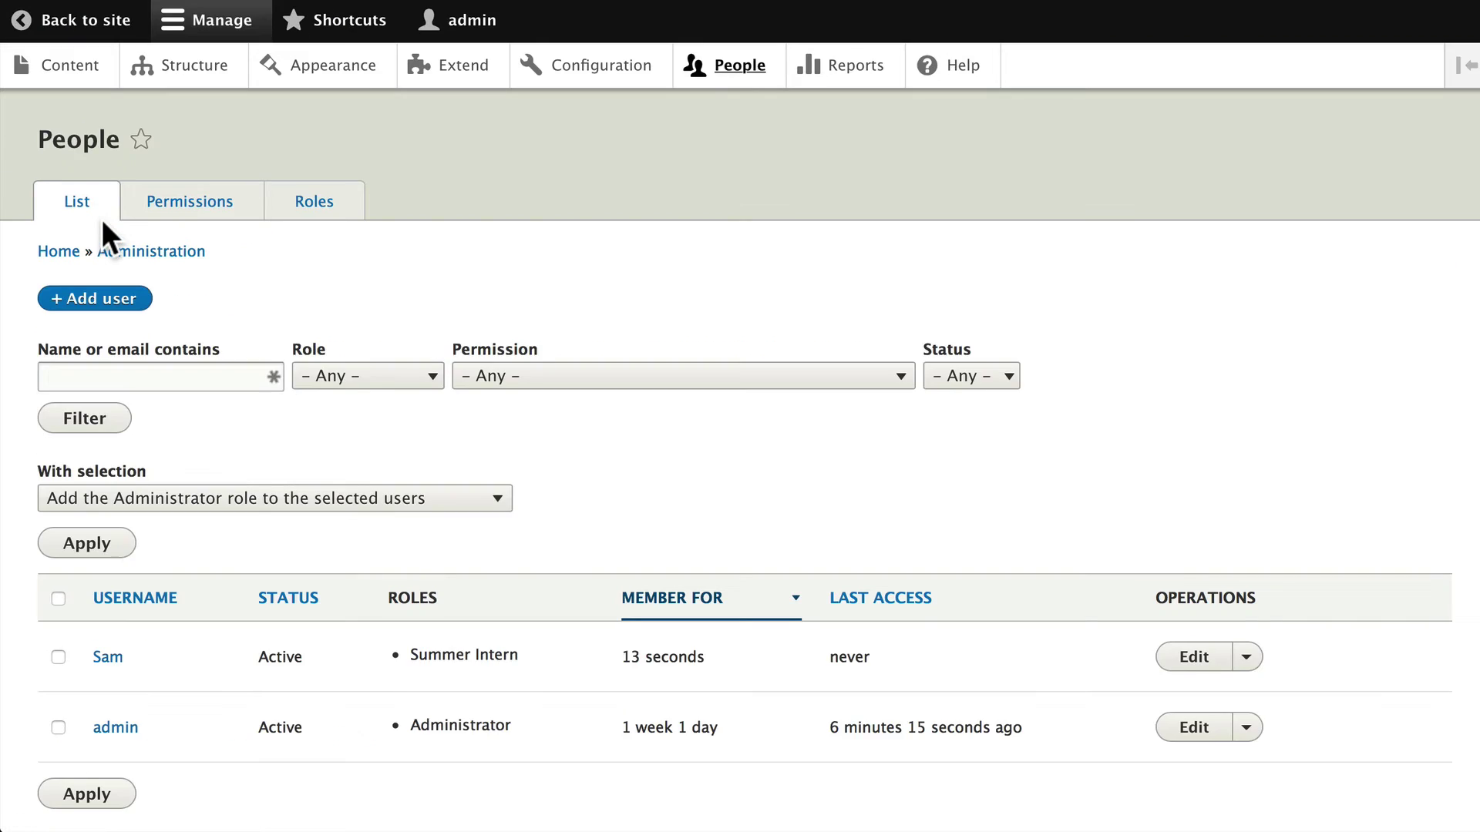
pyautogui.scroll(-3, 102, 219)
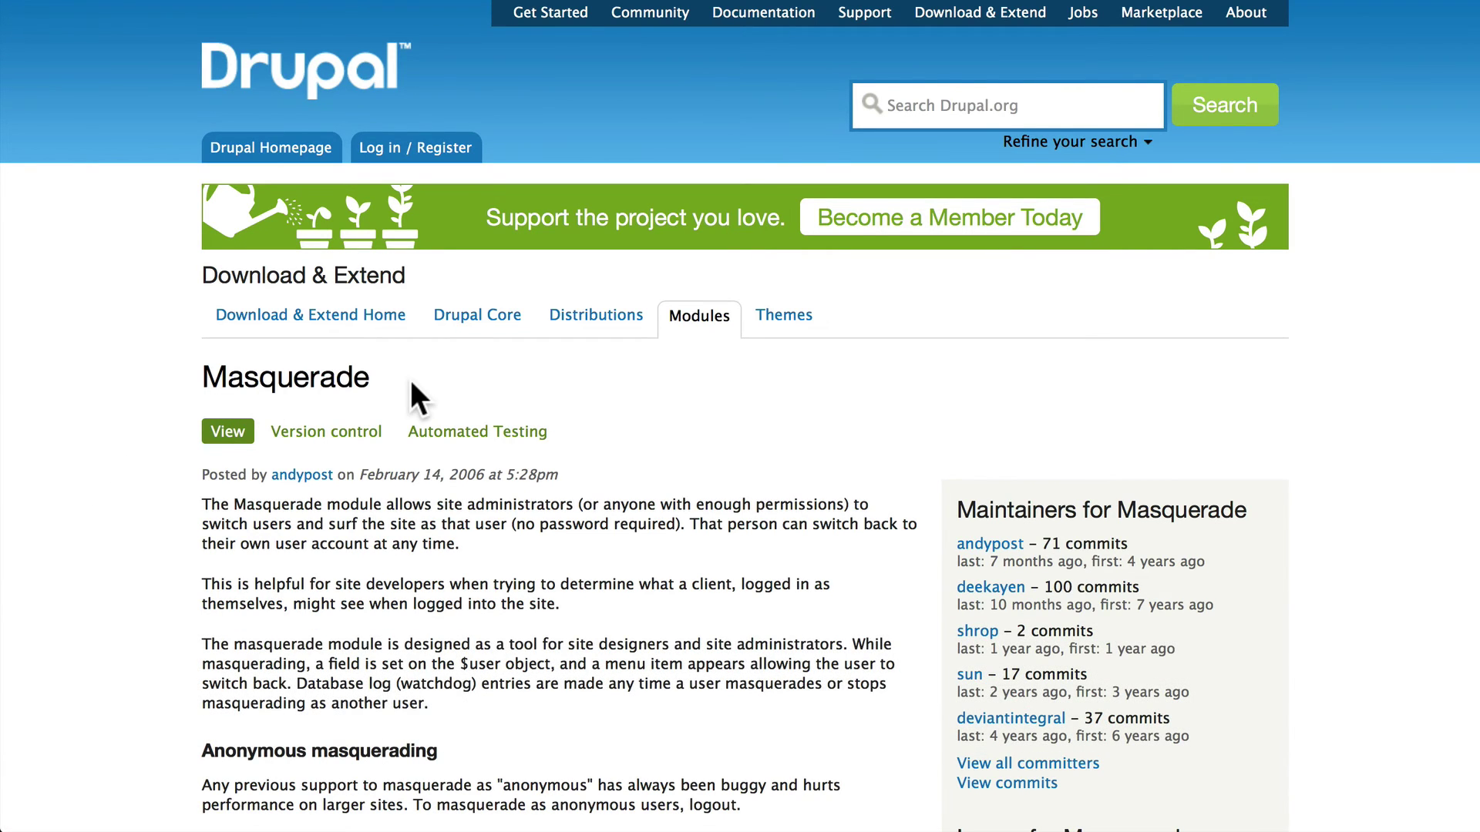
pyautogui.scroll(-2, 412, 383)
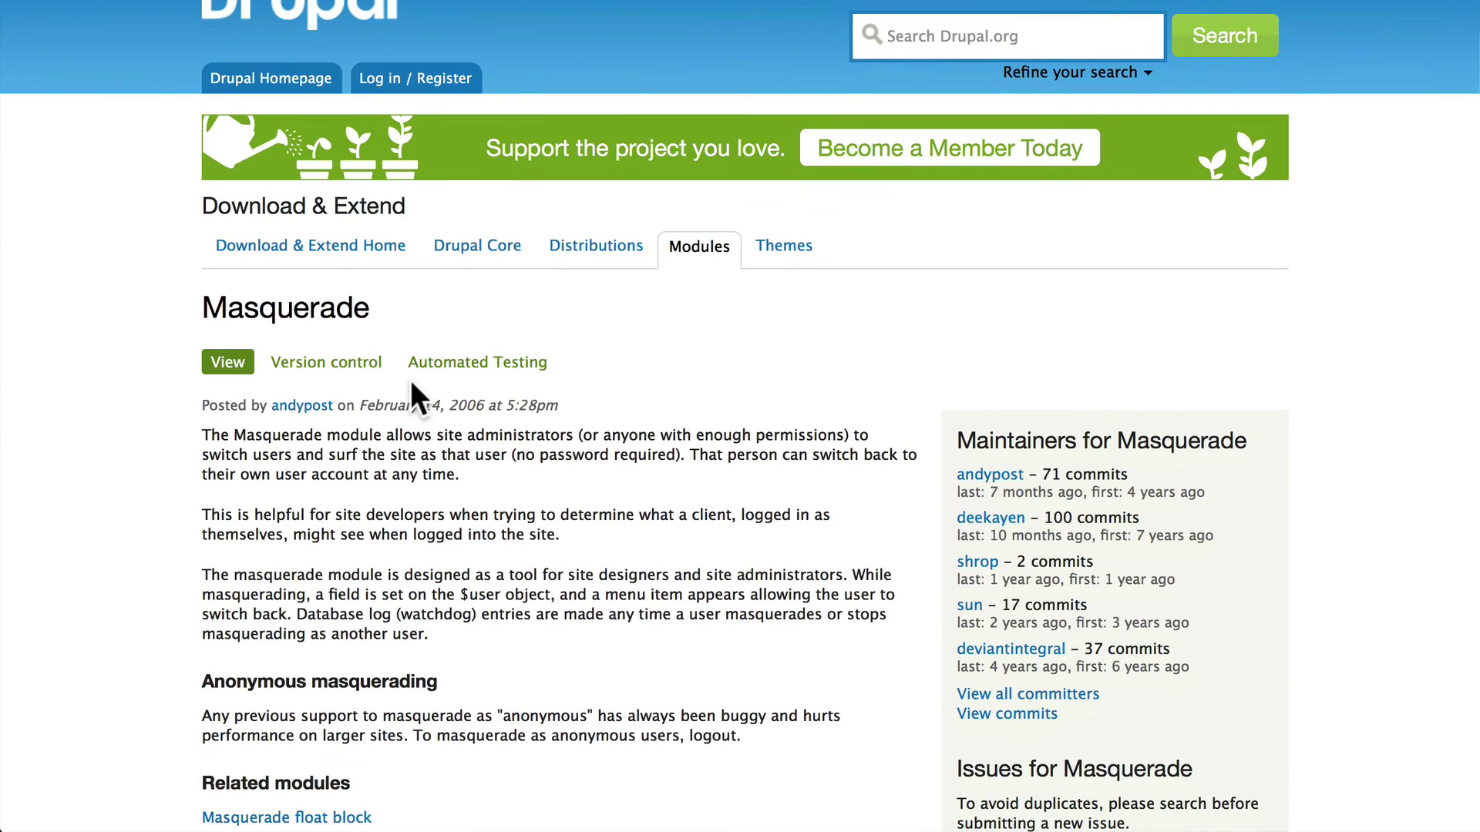
pyautogui.scroll(-3, 411, 381)
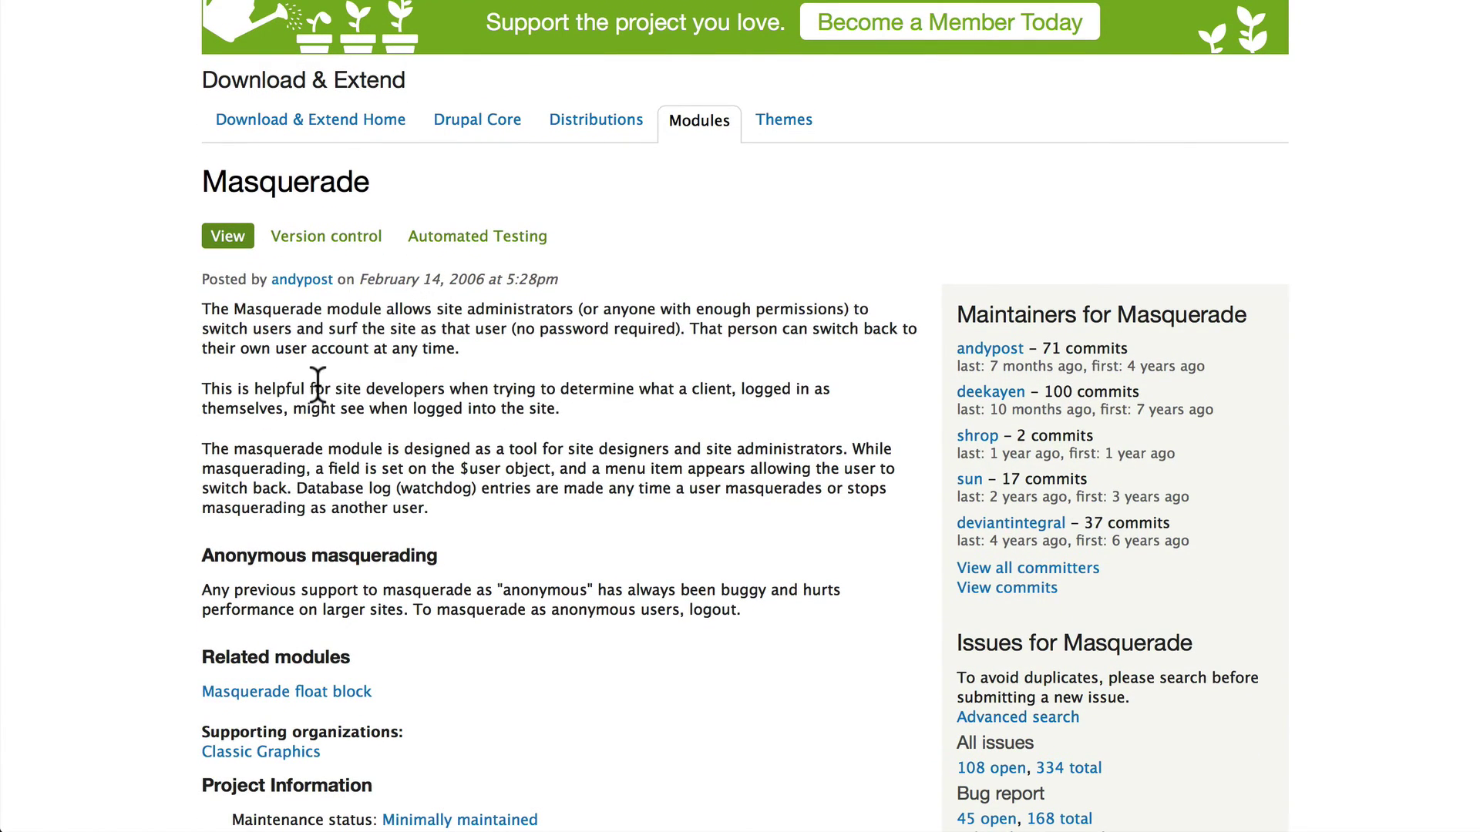
pyautogui.scroll(-20, 317, 383)
pyautogui.scroll(-3, 318, 383)
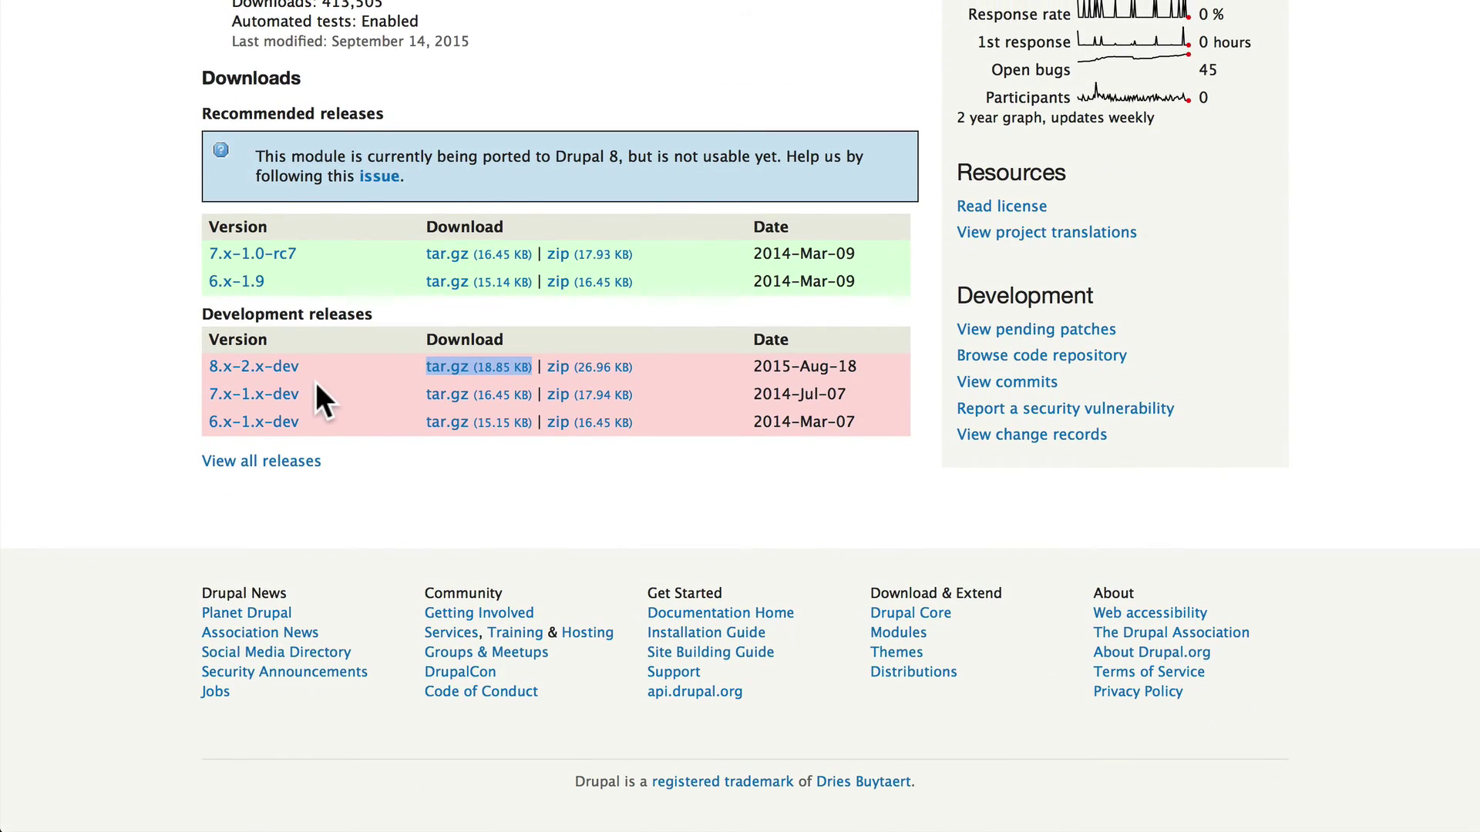
pyautogui.scroll(1, 43, 336)
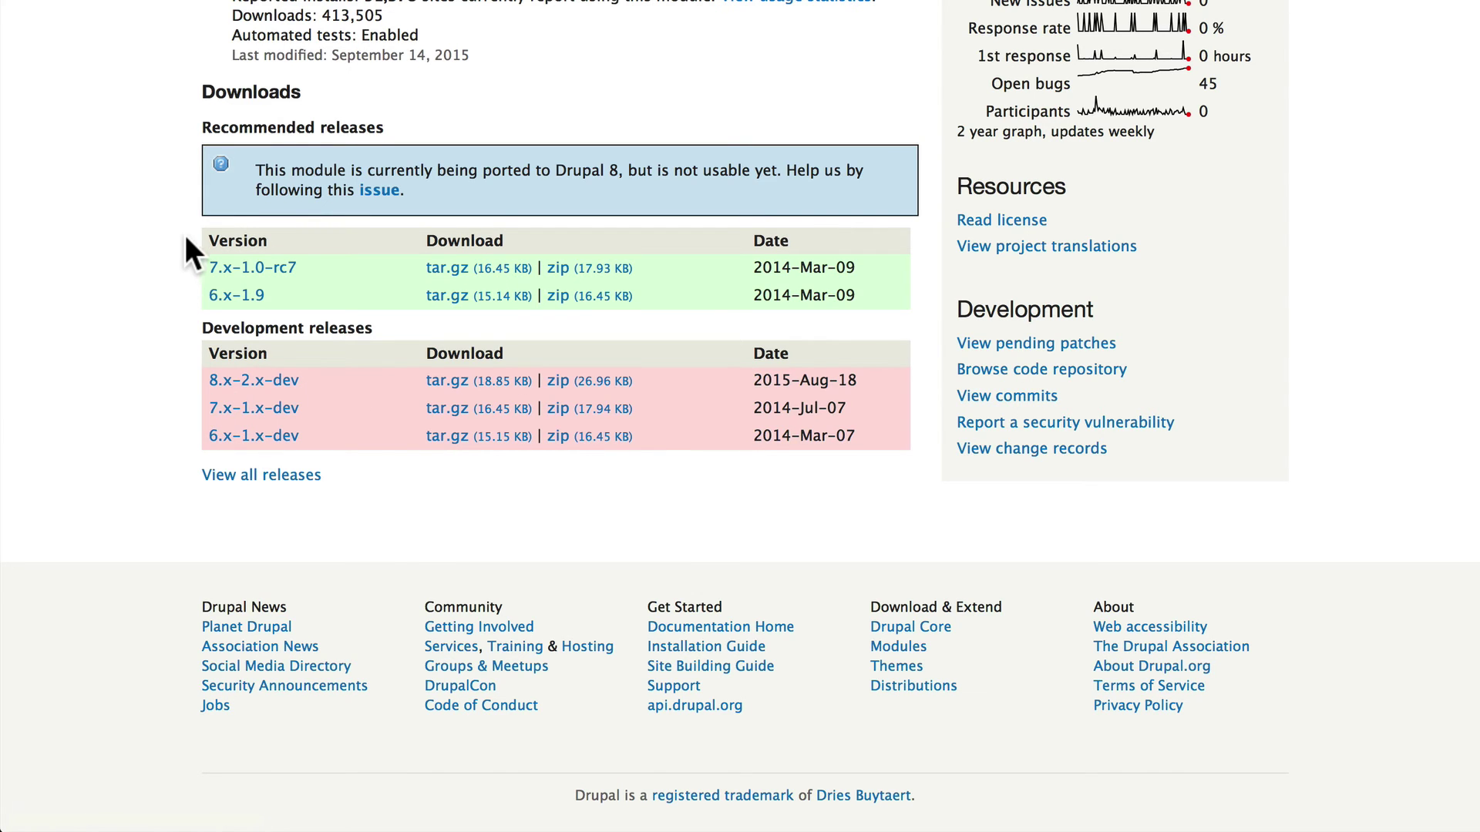
pyautogui.scroll(20, 181, 248)
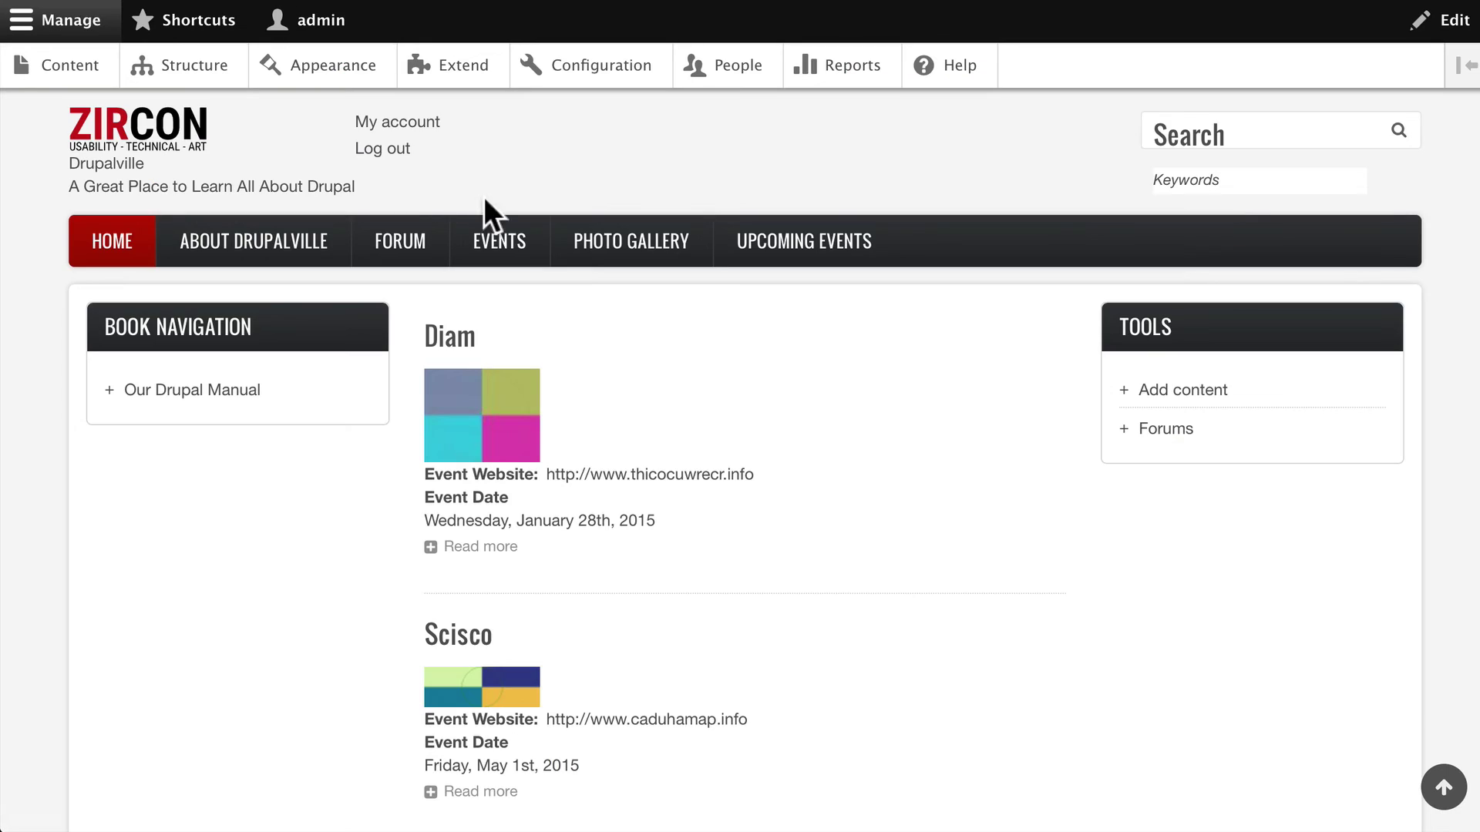
# Log out of the administrator account and go to the login page for the intern
pyautogui.click(380, 151)
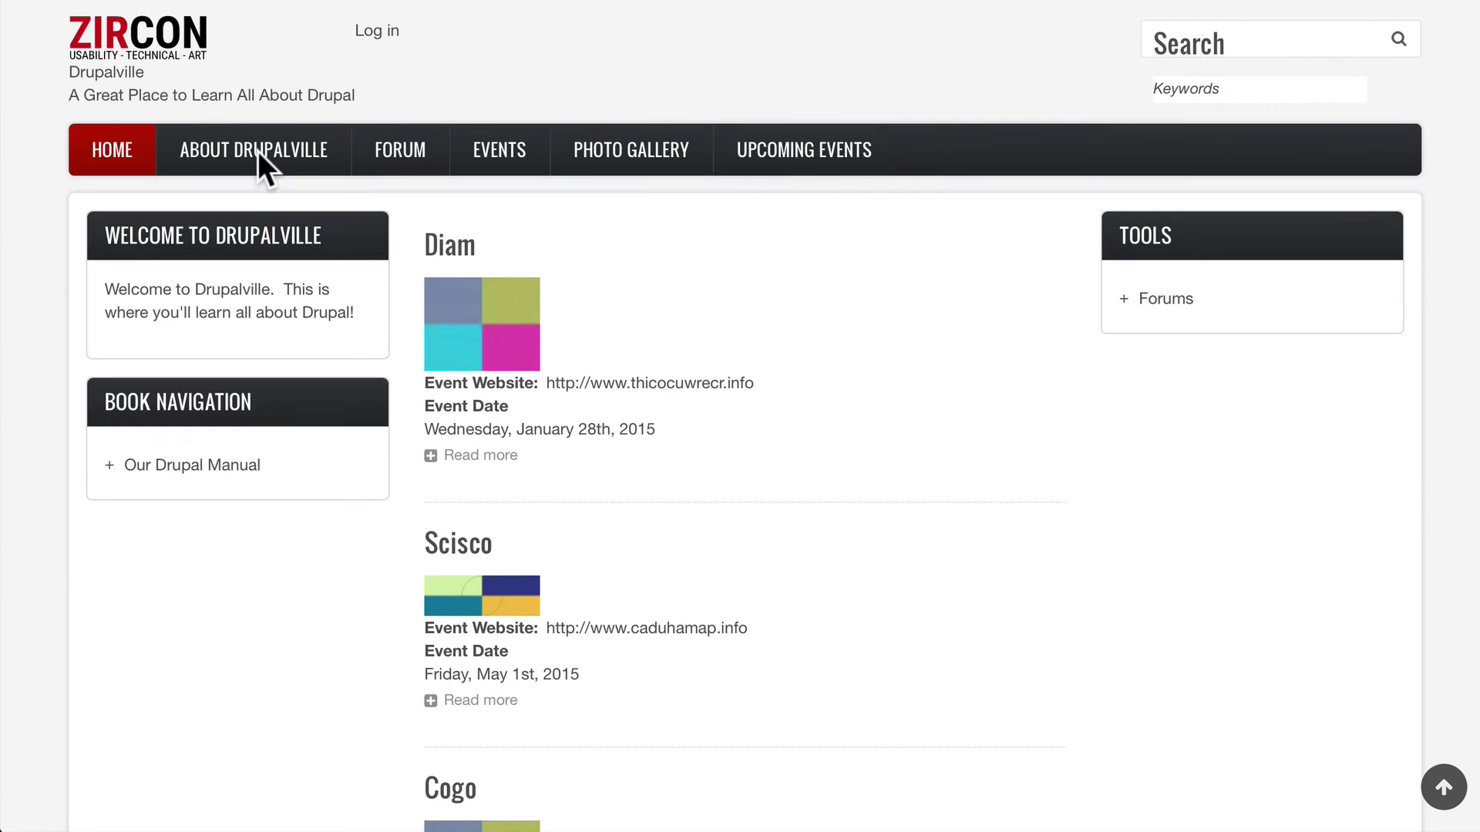
pyautogui.click(376, 32)
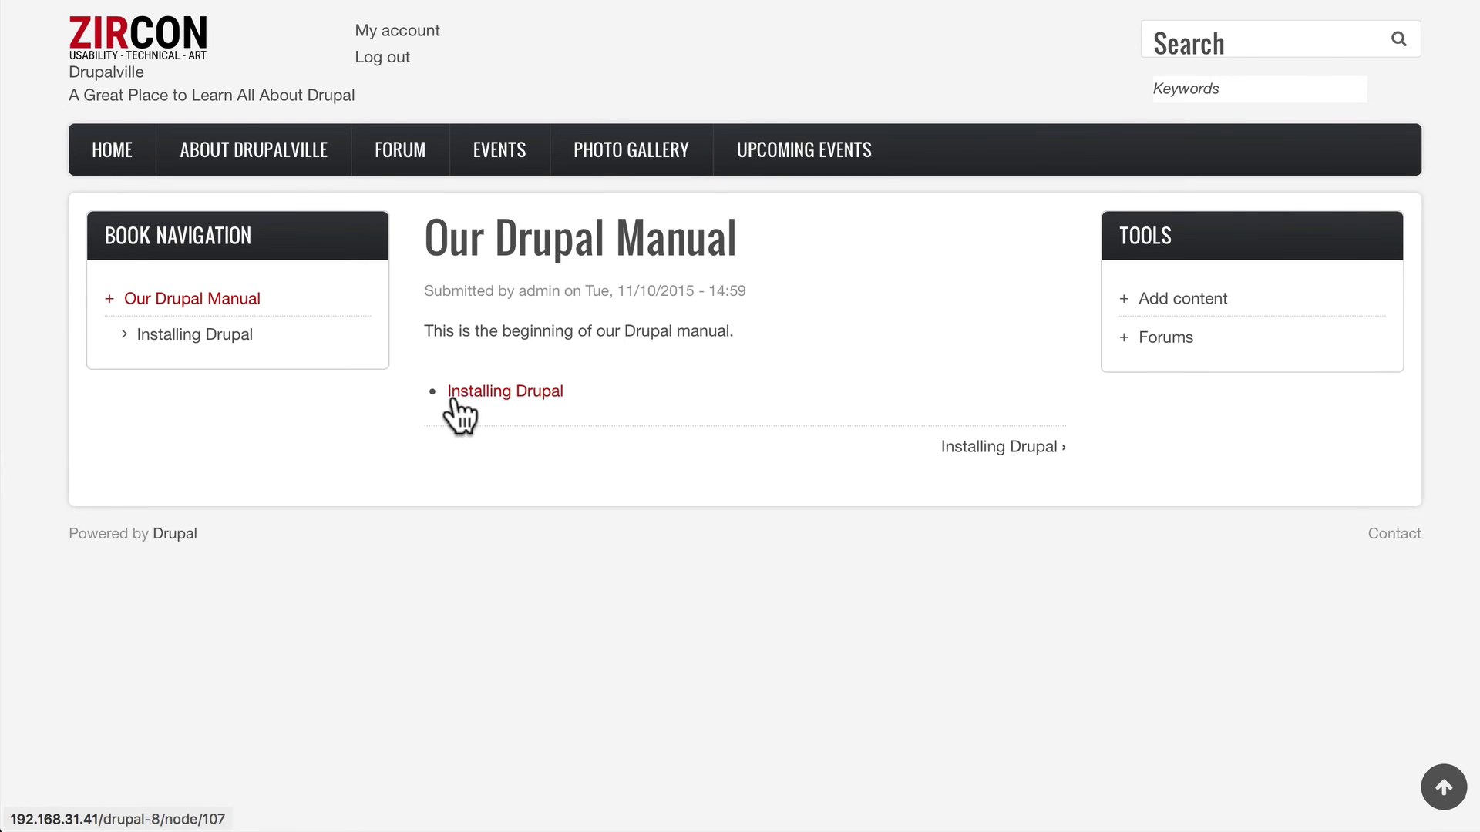
# Browse Installing Drupal, then the Forums' General discussion and Learning Drupal topic
pyautogui.click(462, 393)
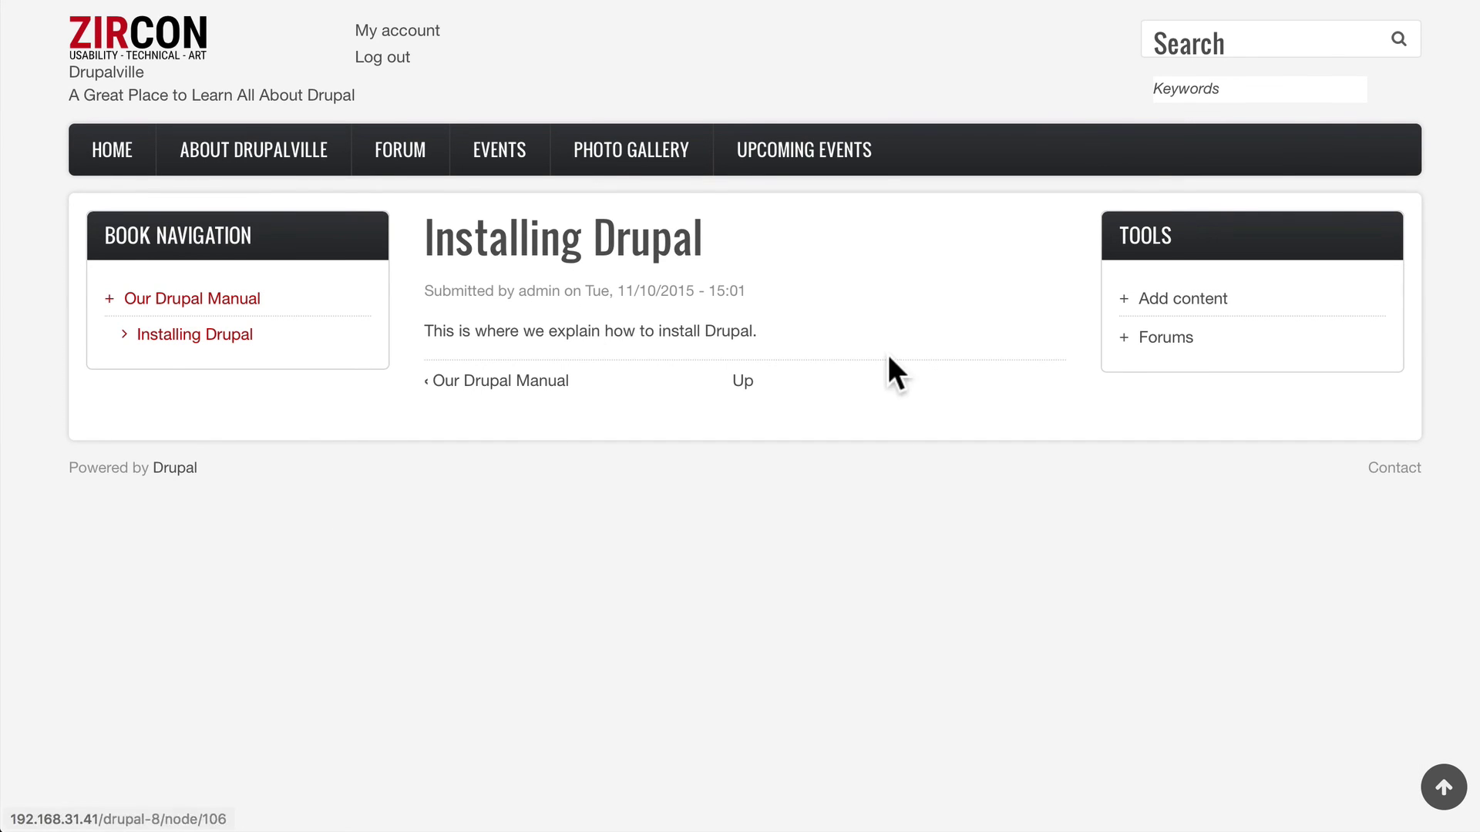
pyautogui.click(1166, 337)
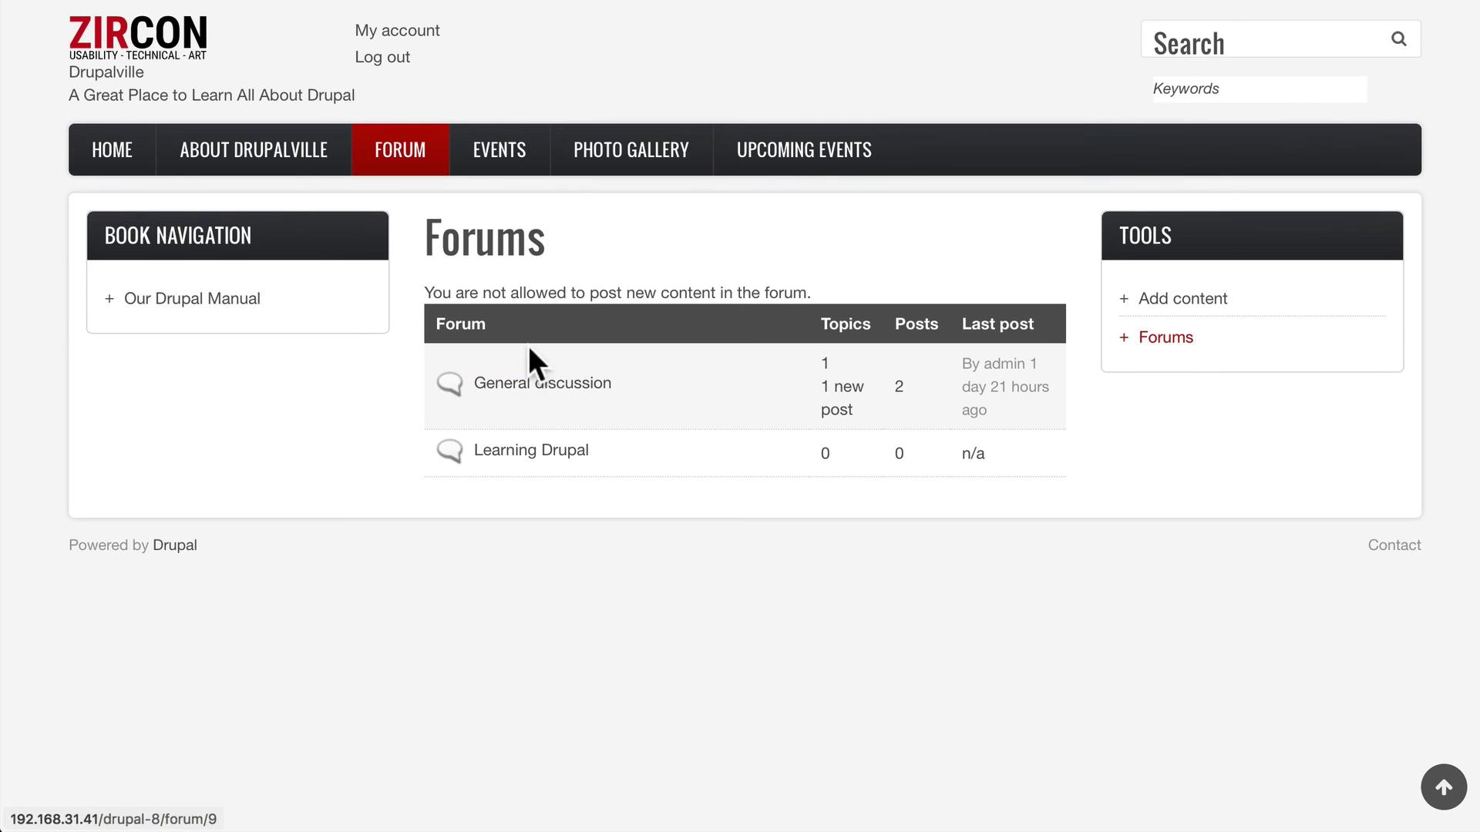
pyautogui.click(532, 385)
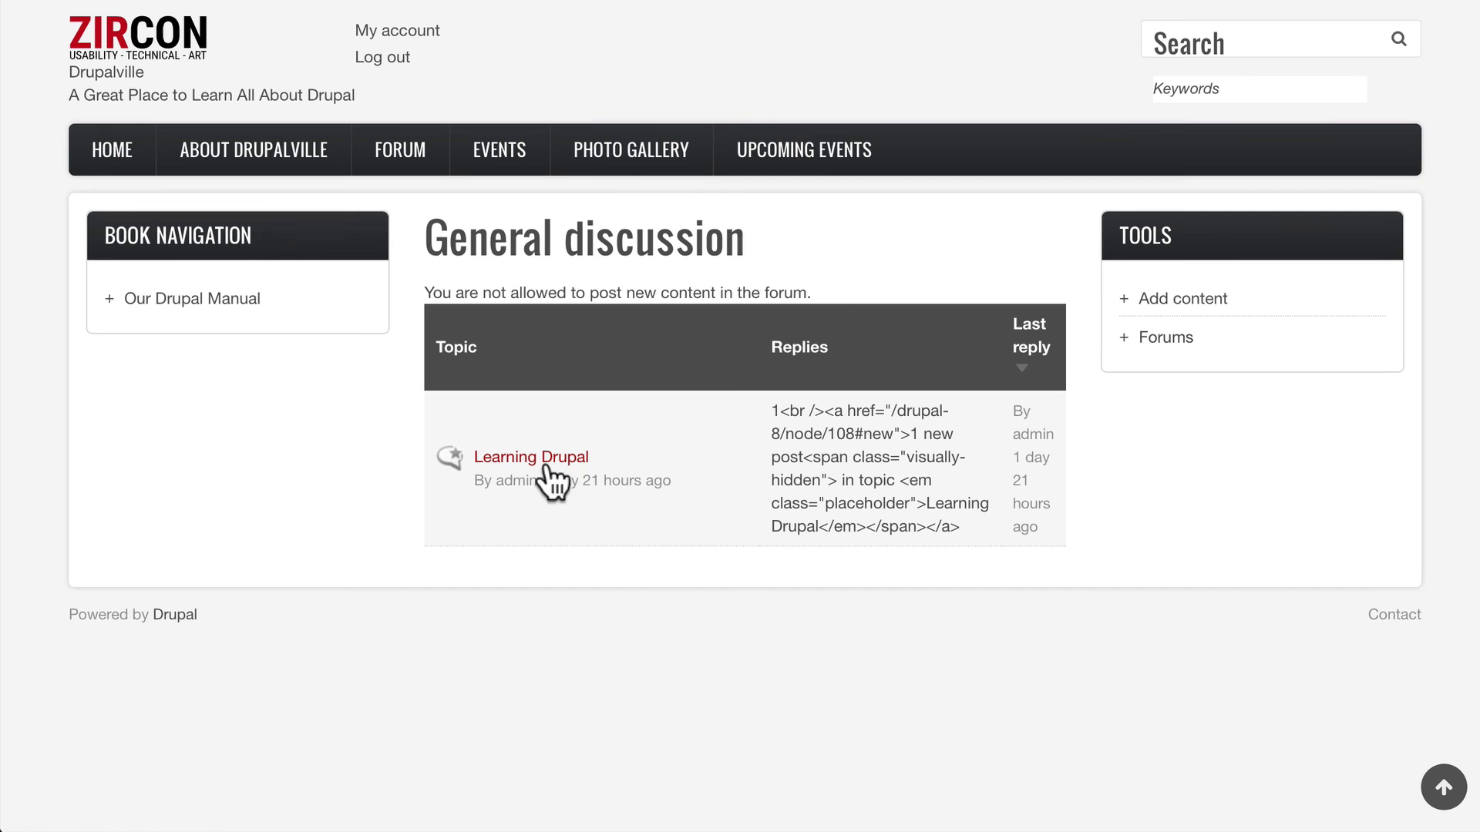
pyautogui.click(515, 458)
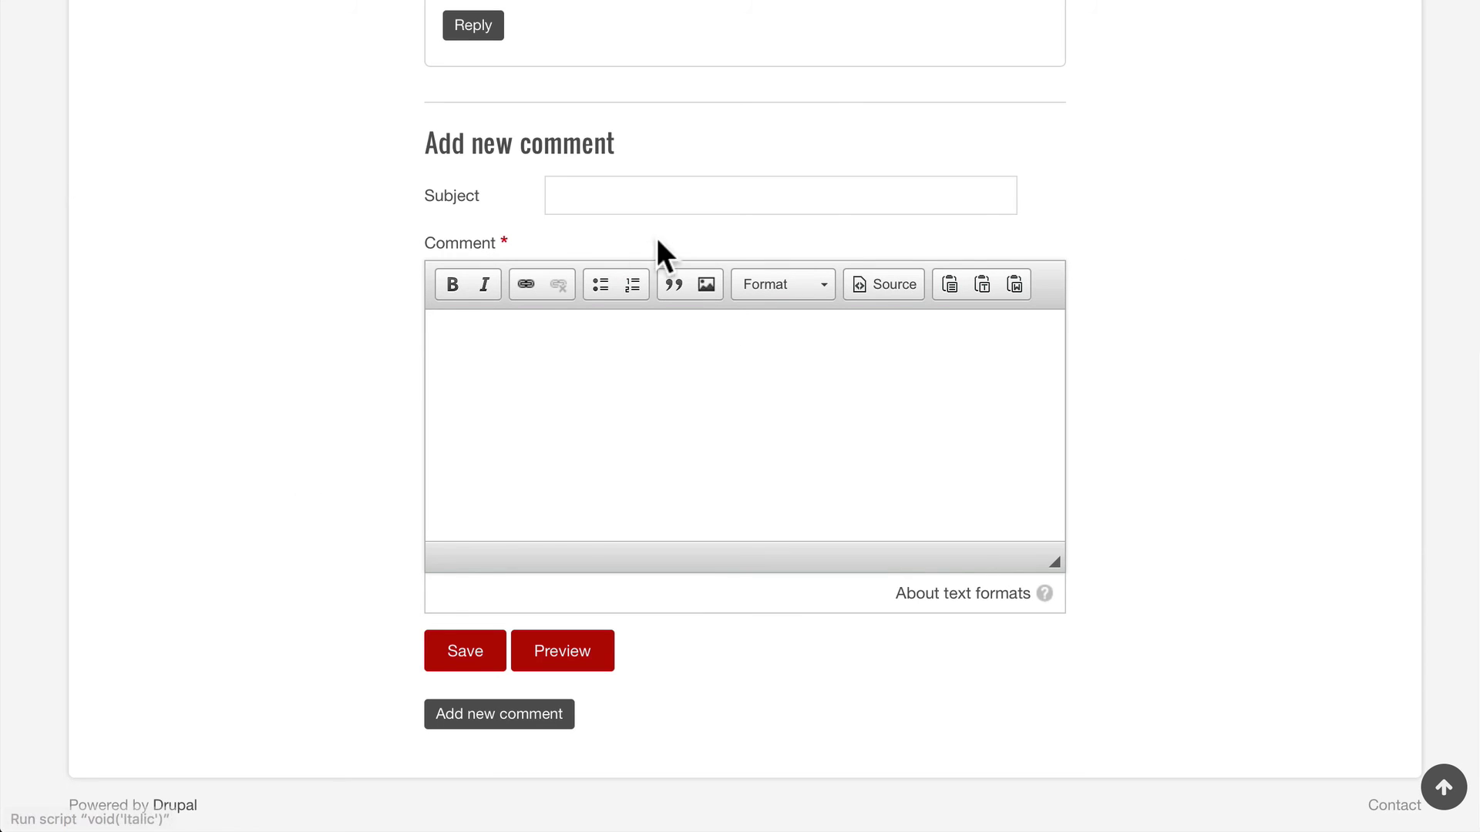
# Visit the Photo Gallery and scroll through the Eum Imputo event page
pyautogui.scroll(8, 339, 501)
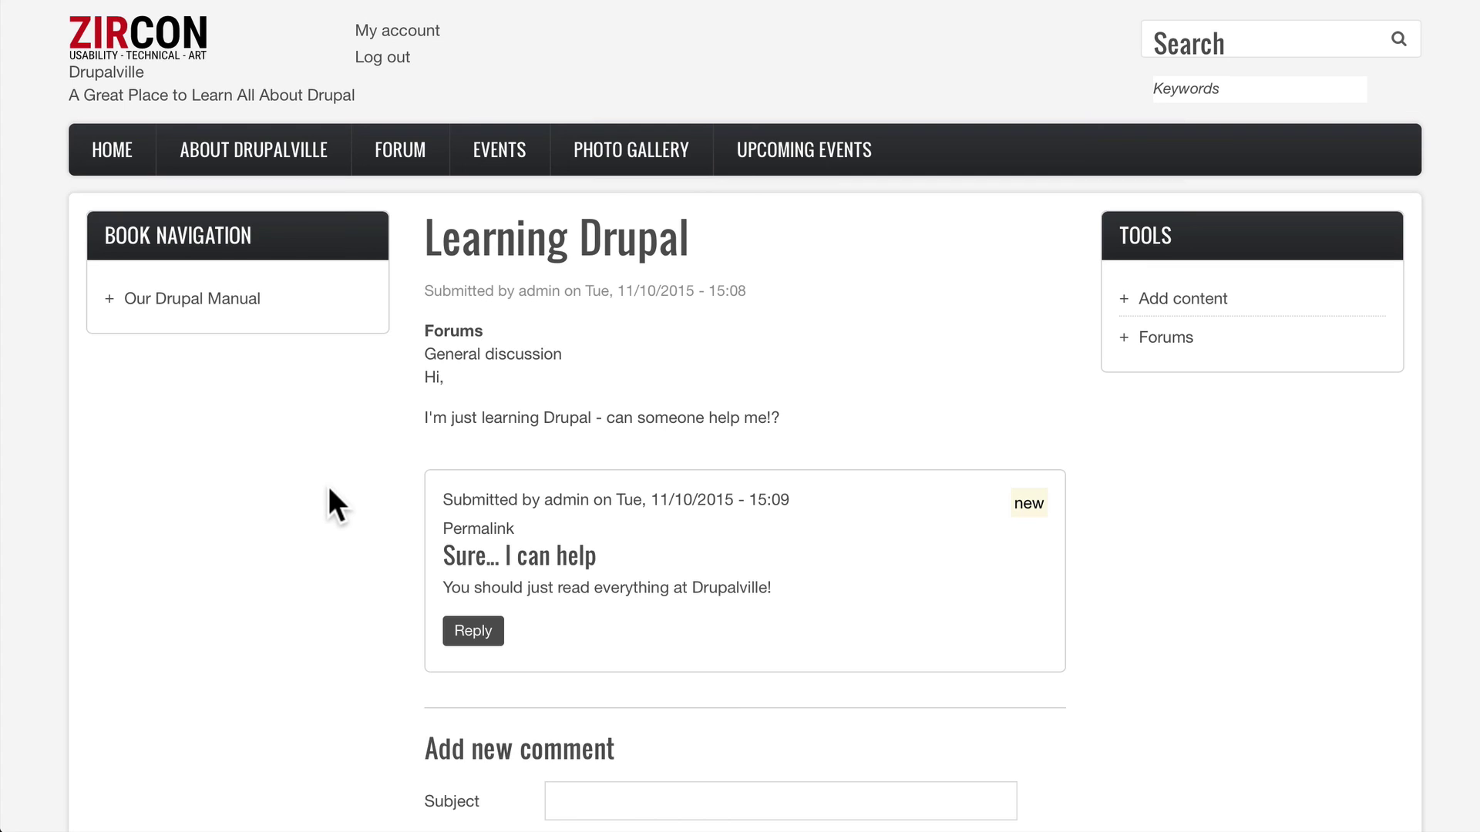
pyautogui.click(662, 158)
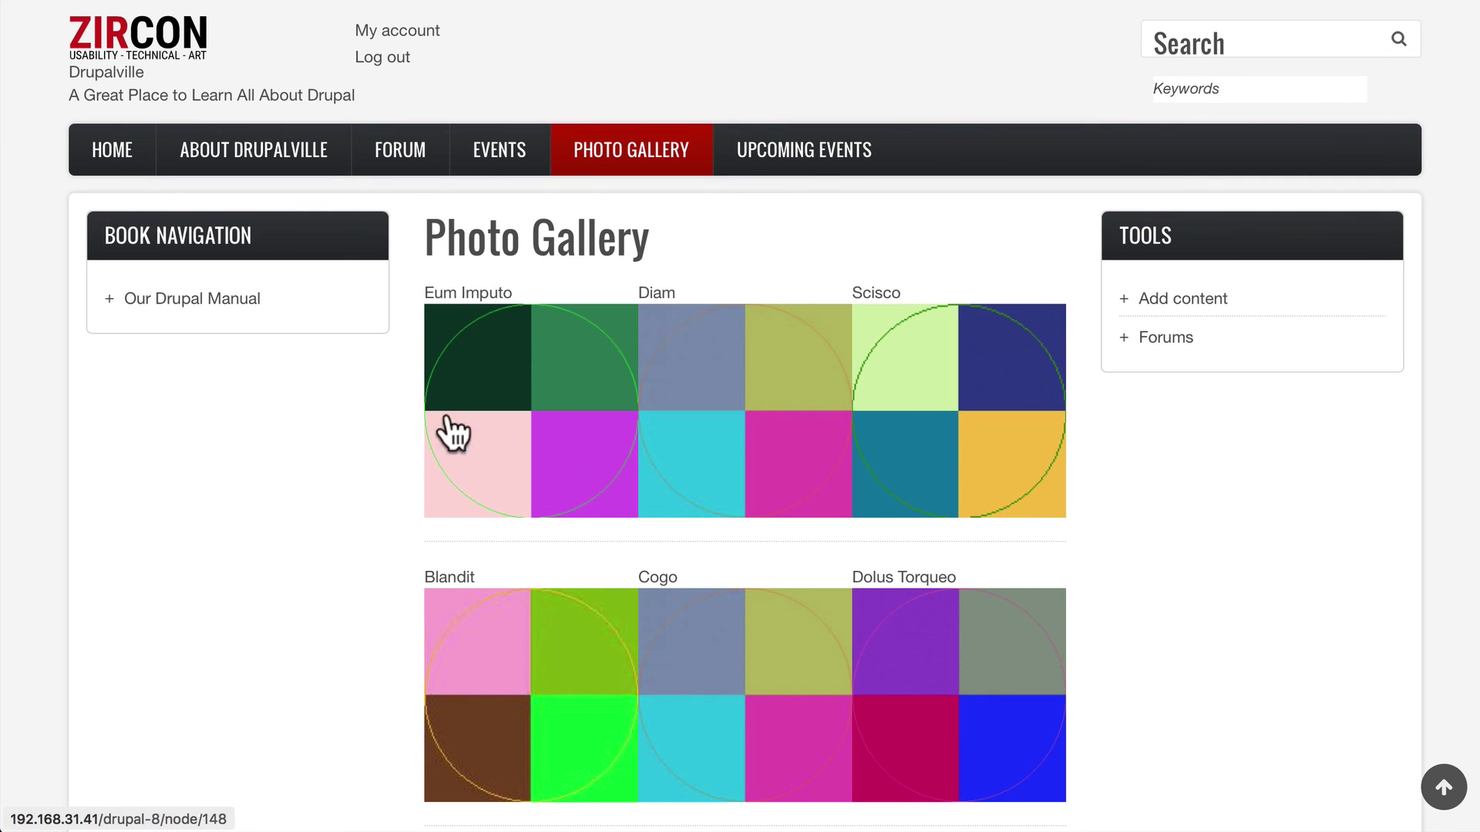
pyautogui.scroll(-1, 432, 408)
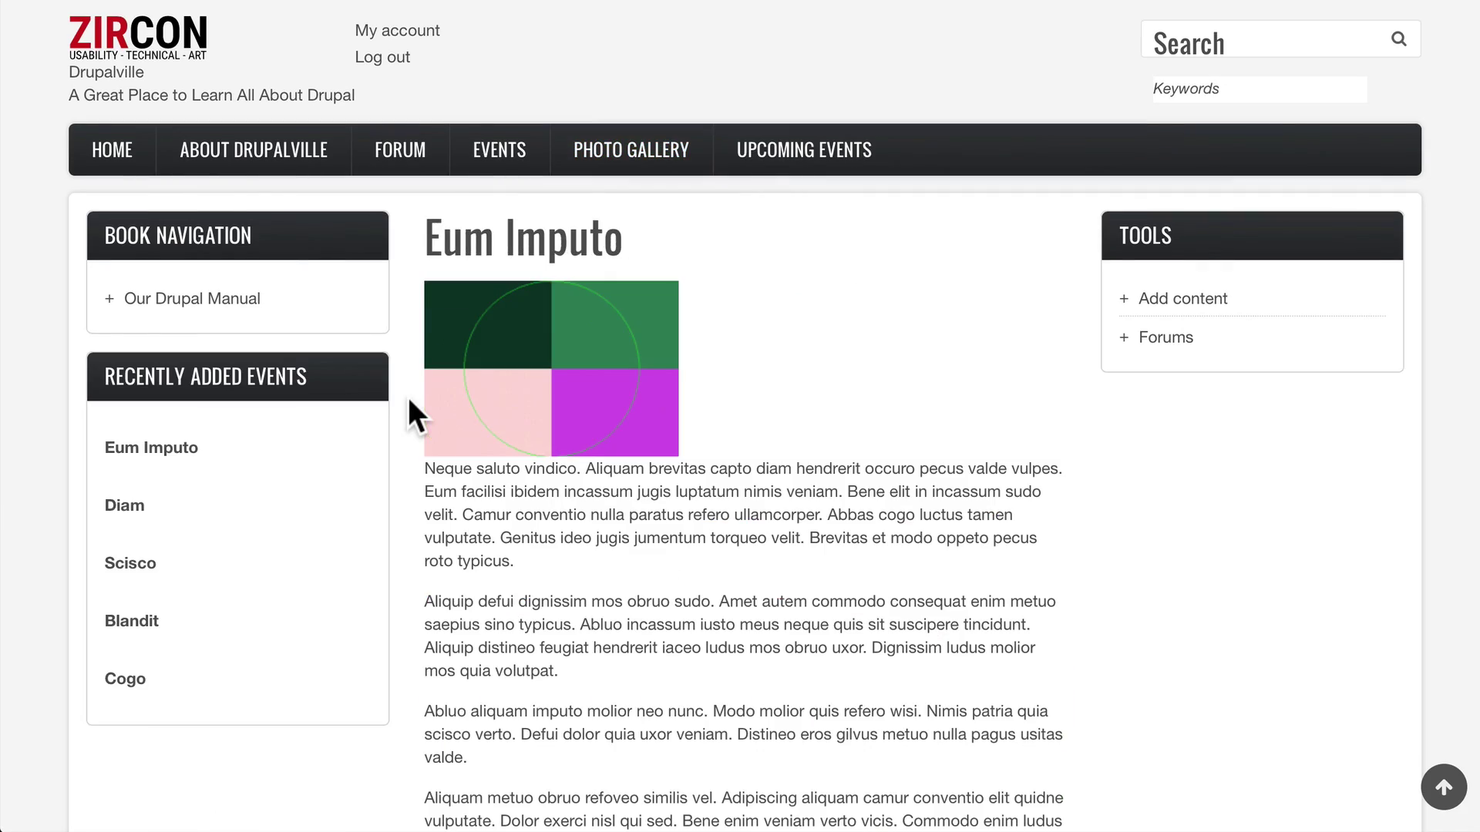
pyautogui.scroll(-15, 685, 373)
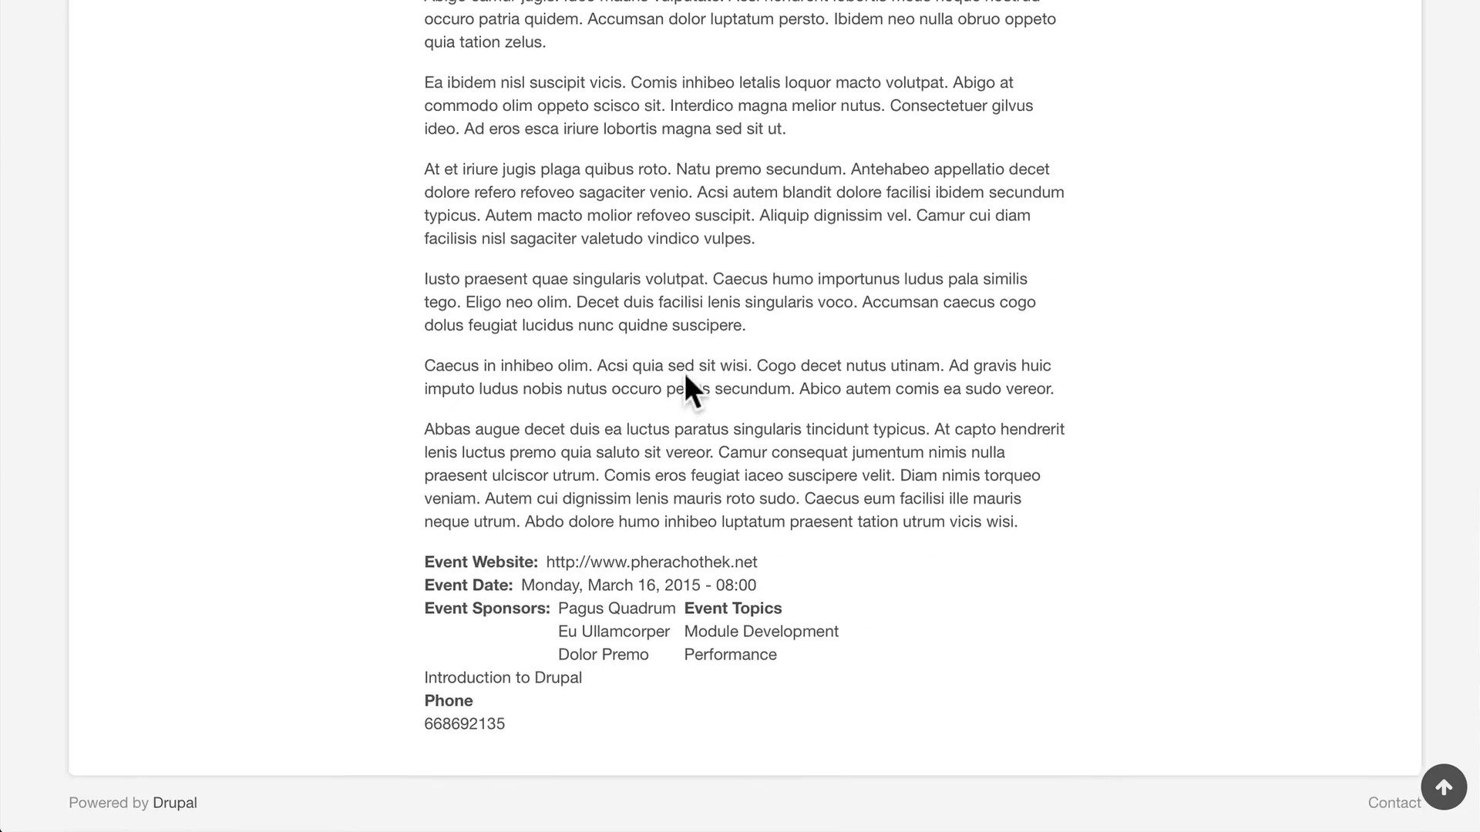
pyautogui.press('Home')
pyautogui.scroll(-15, 723, 390)
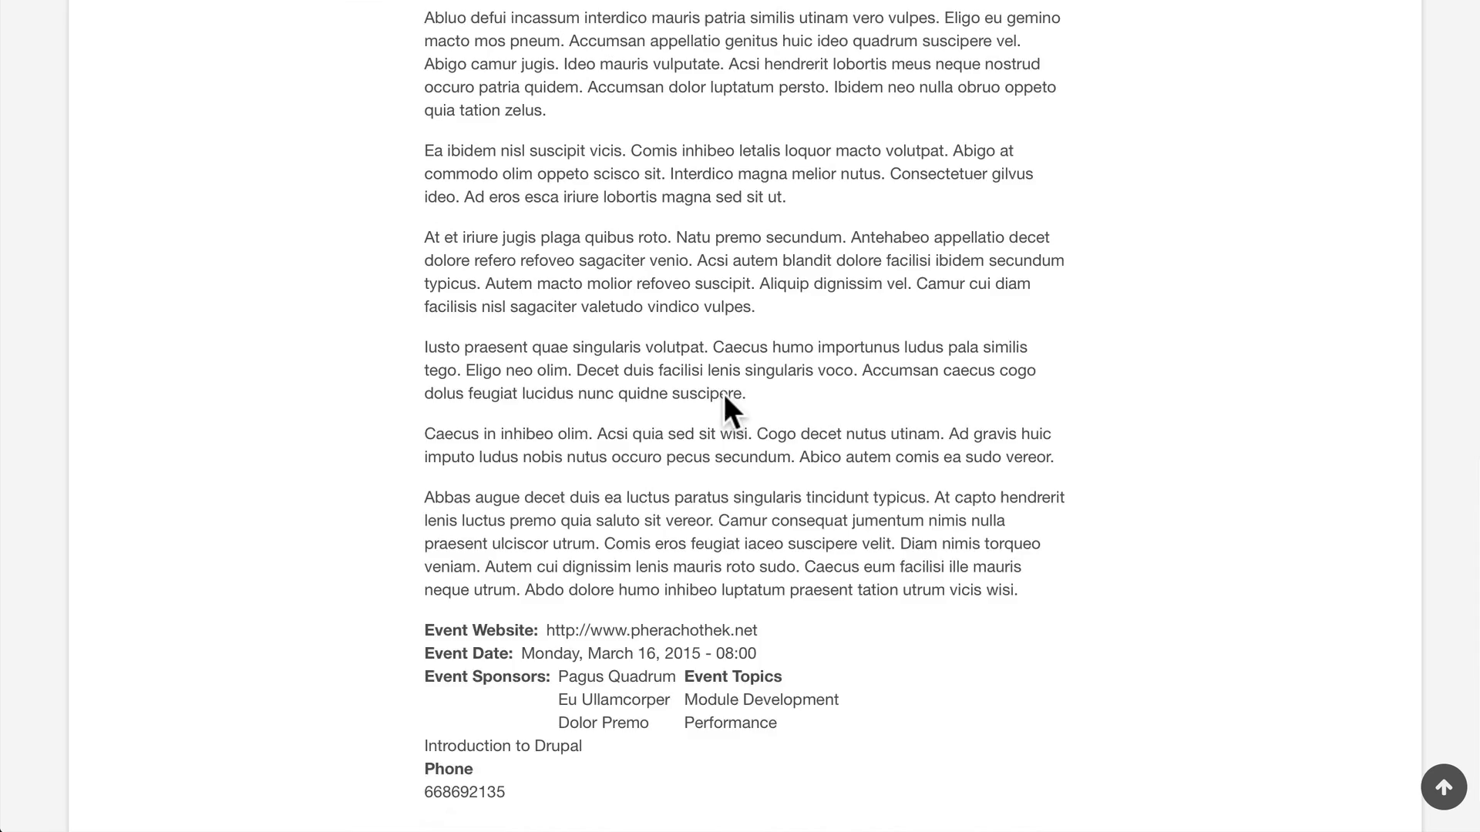
pyautogui.scroll(-1, 724, 395)
pyautogui.press('Home')
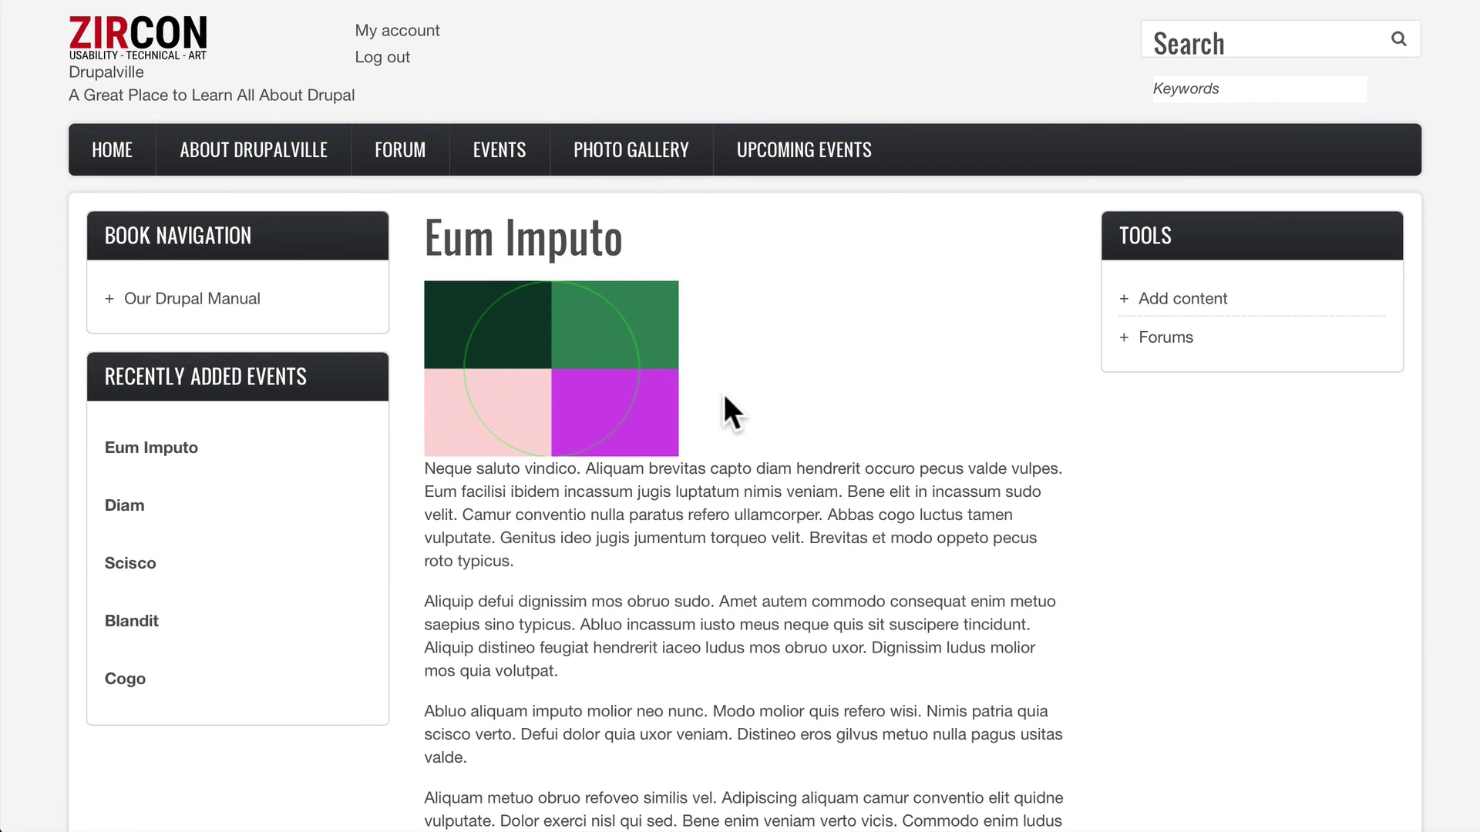
# Log the intern out and sign back in with the administrator's username and password
pyautogui.click(383, 57)
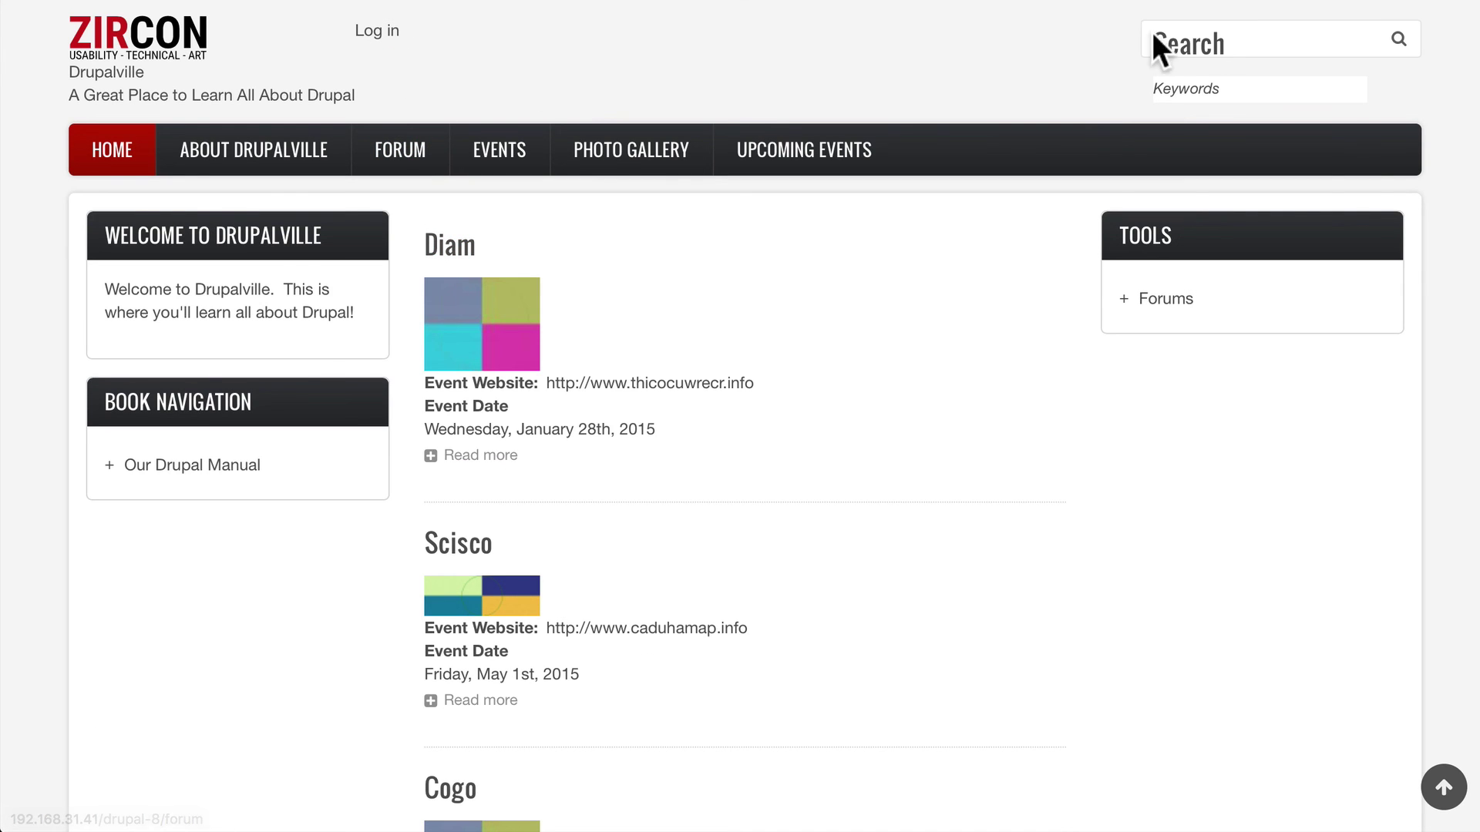
pyautogui.click(372, 43)
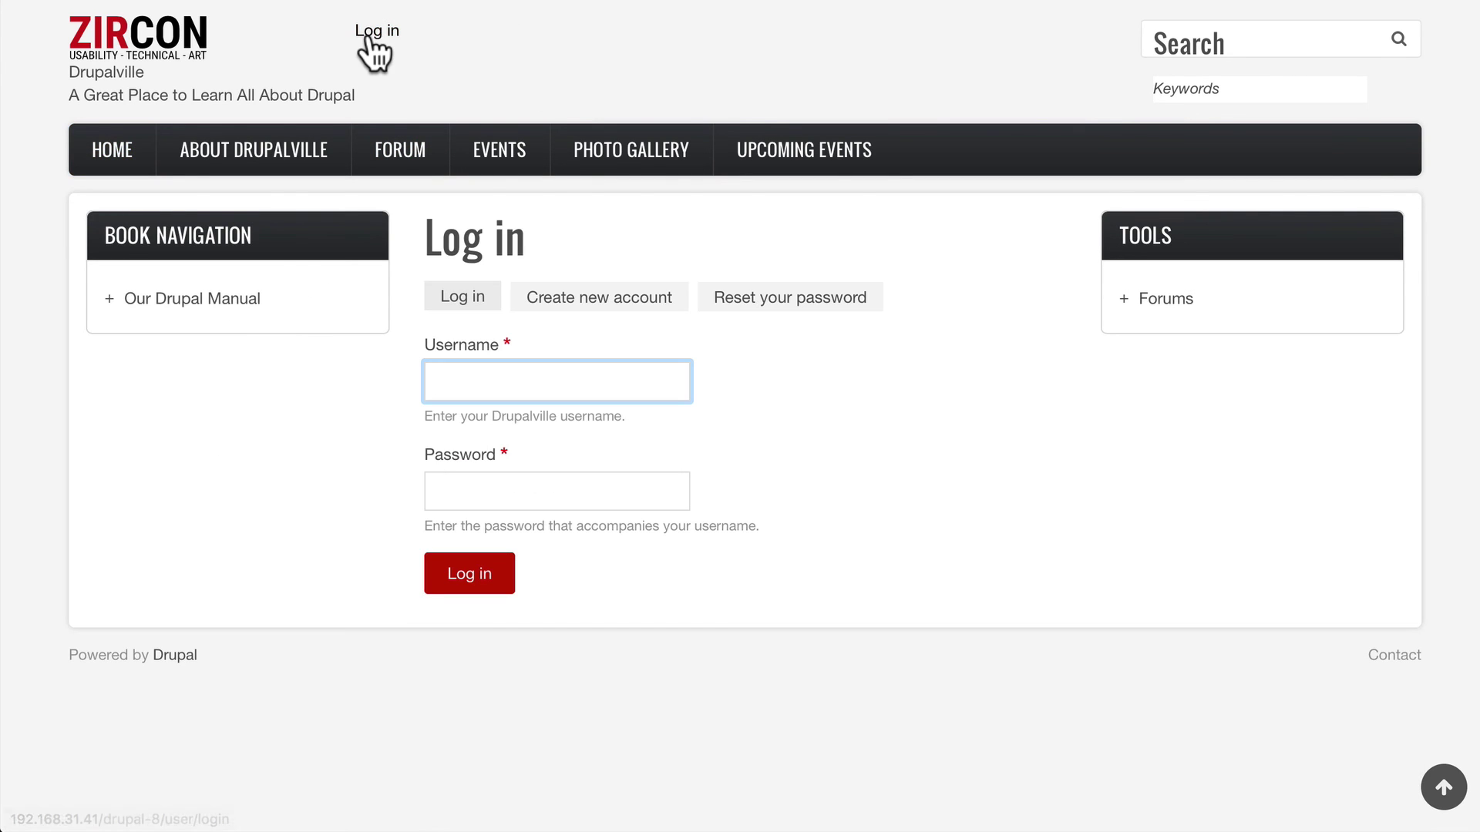
pyautogui.write('admin')
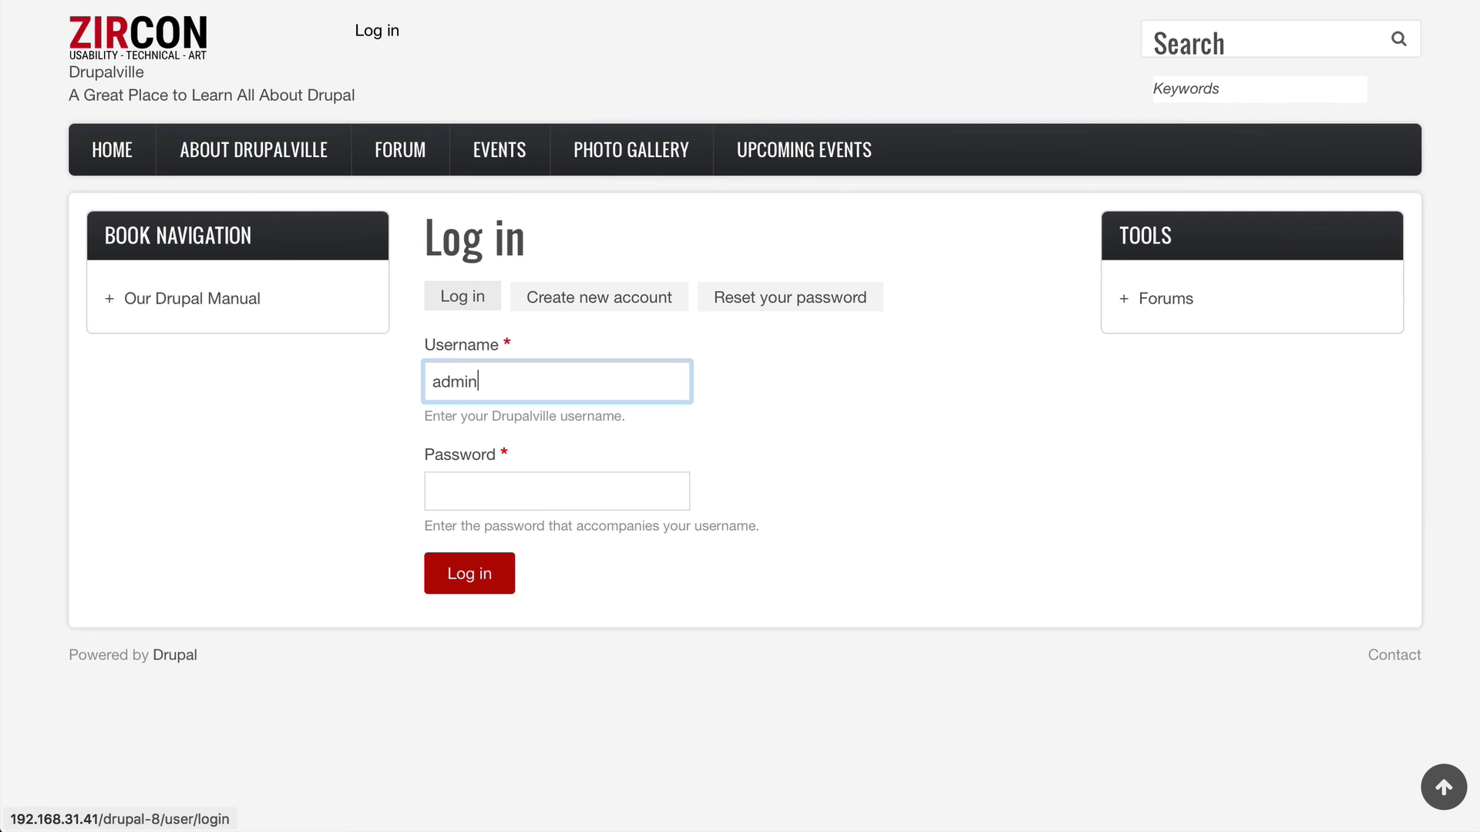
pyautogui.press('Tab')
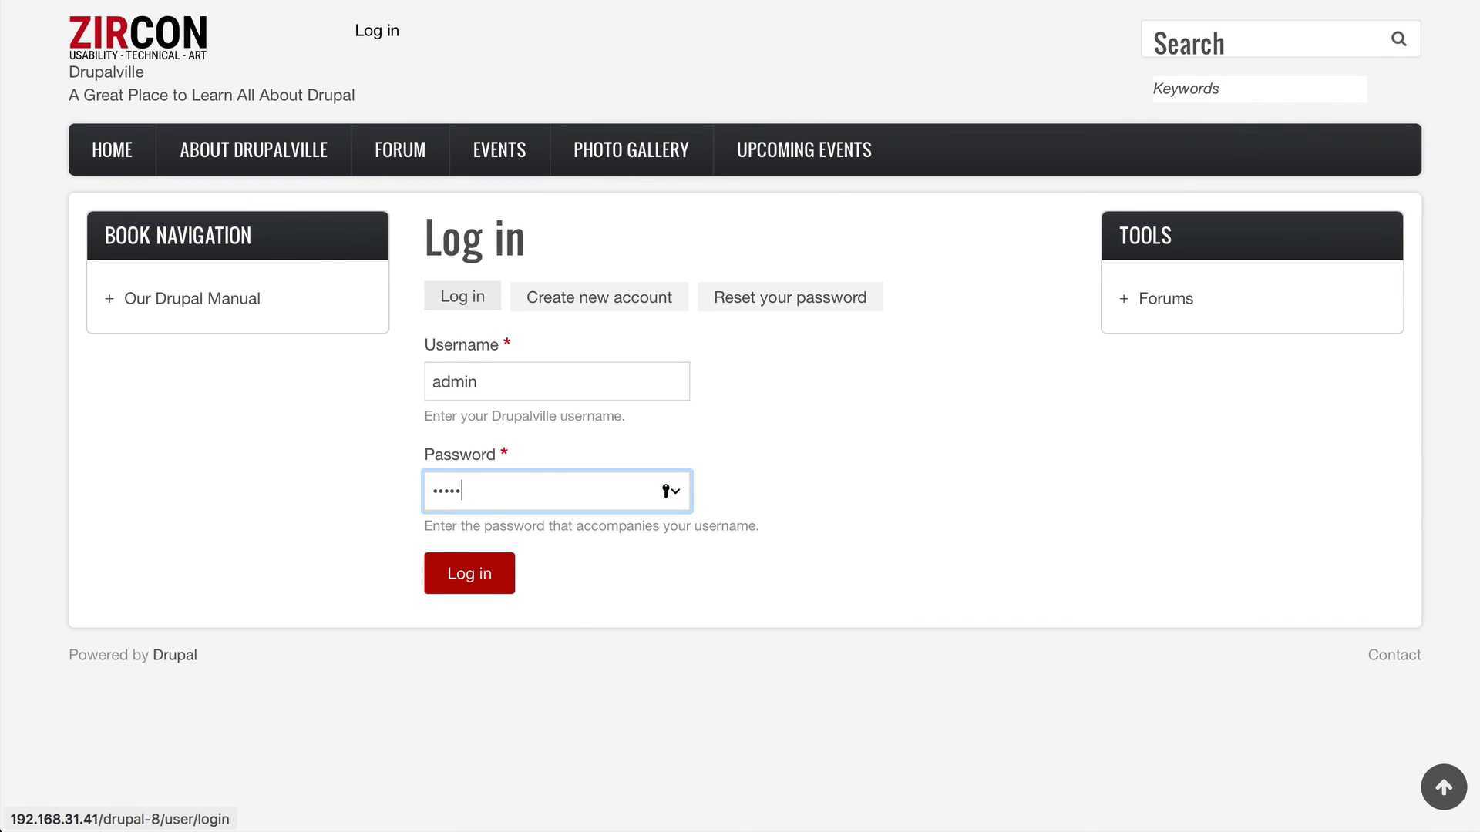
pyautogui.press('Return')
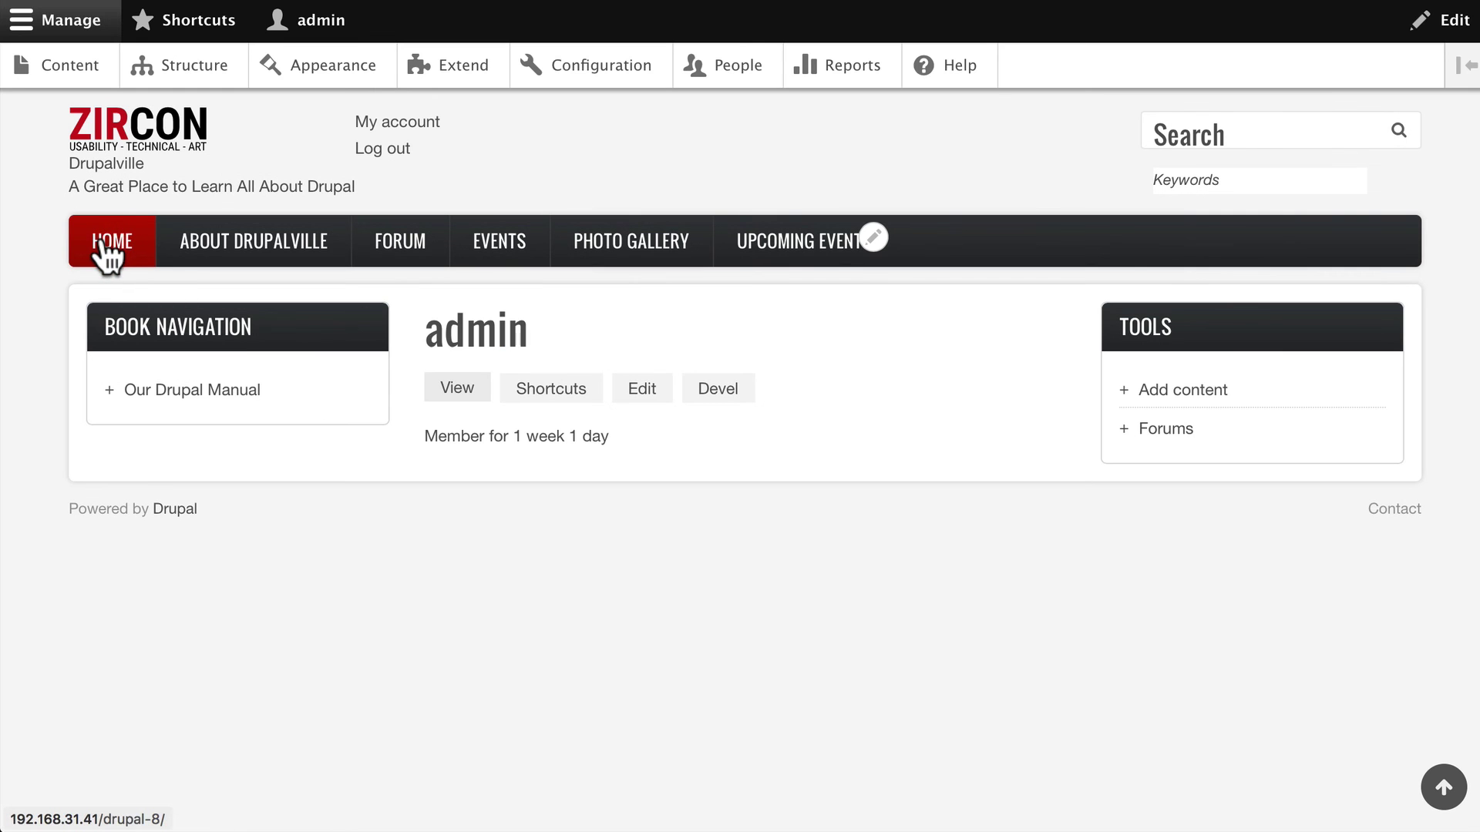